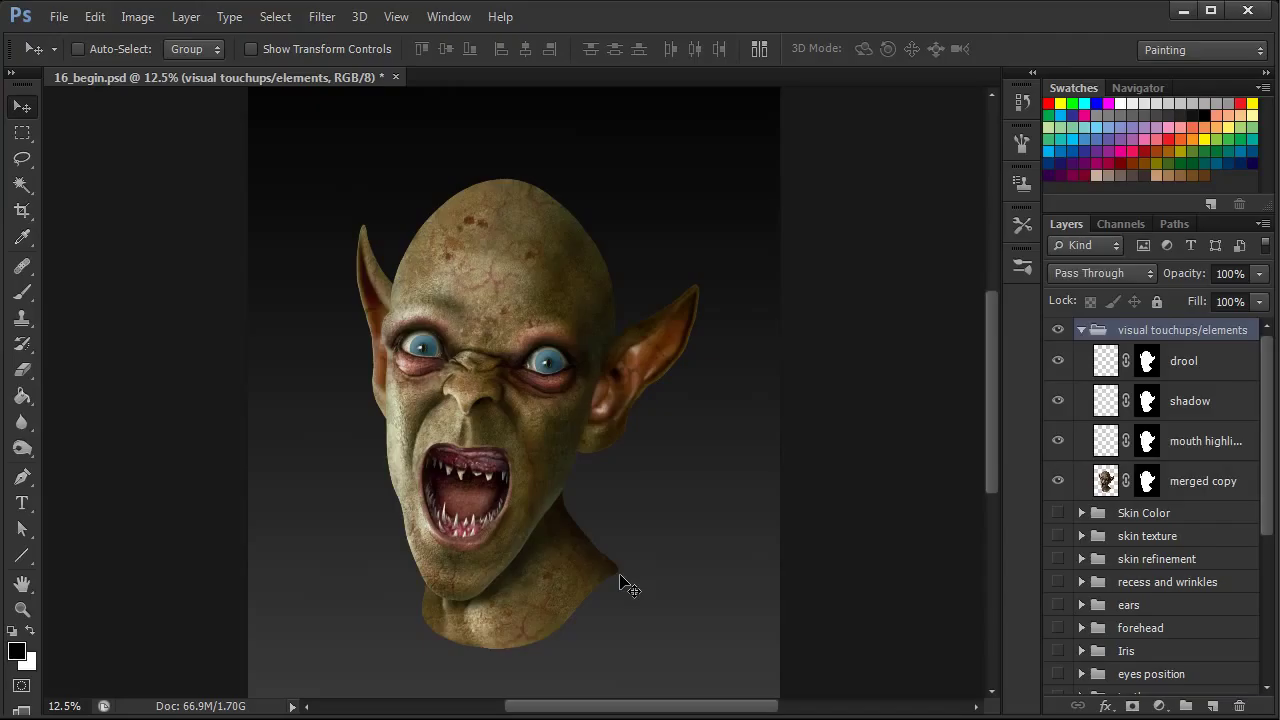
# Step: Select the mouth highlights layer and ready the Brush with white paint, checking its pen-pressure Transfer settings
pyautogui.click(1178, 488)
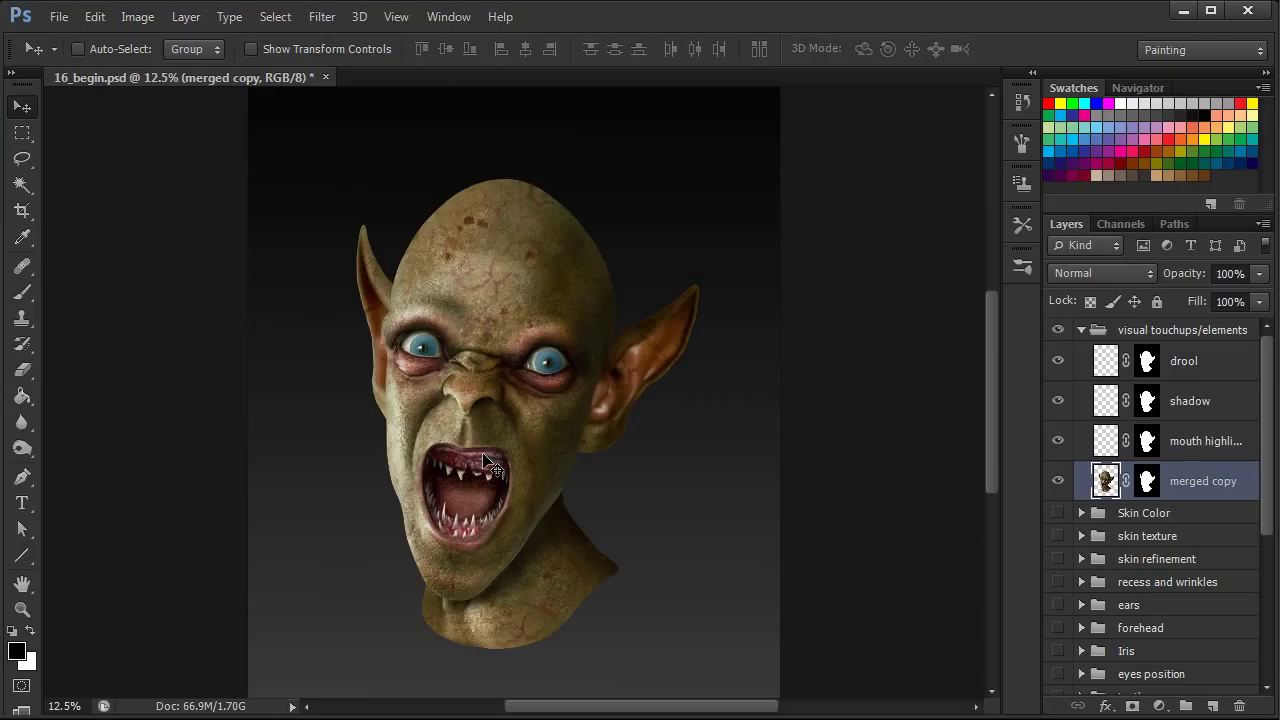
pyautogui.click(1148, 484)
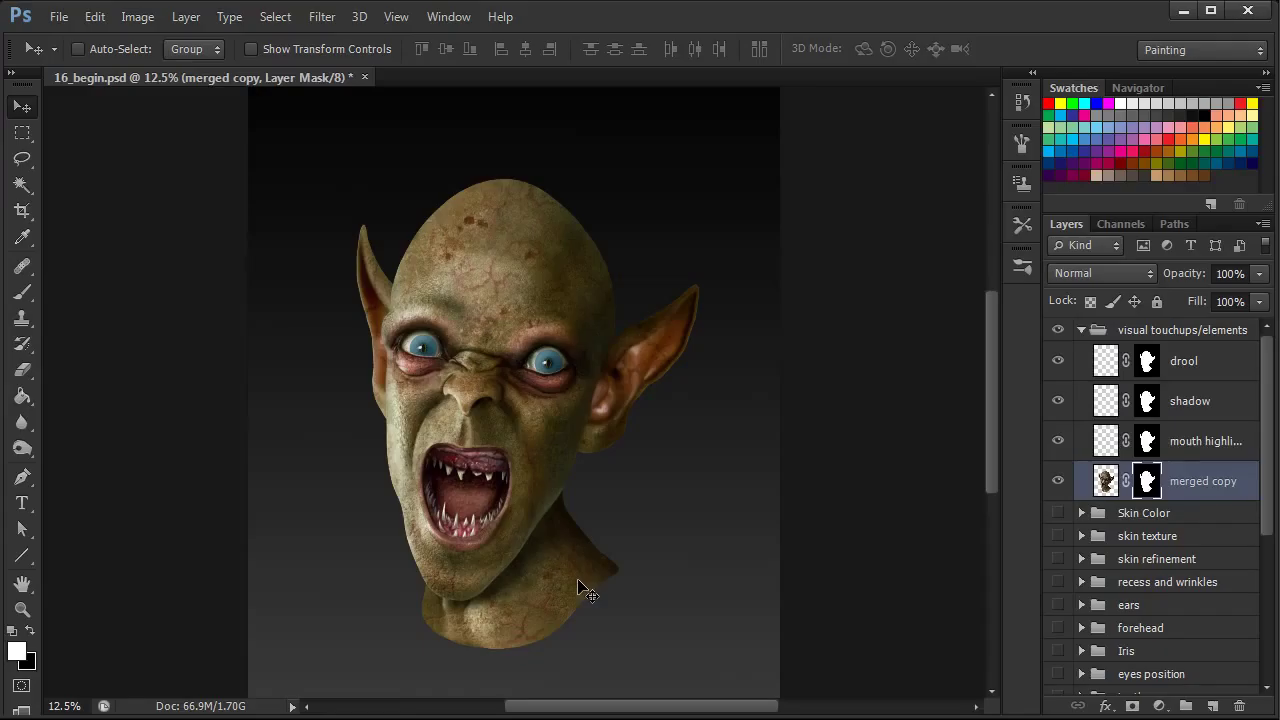
pyautogui.click(1186, 443)
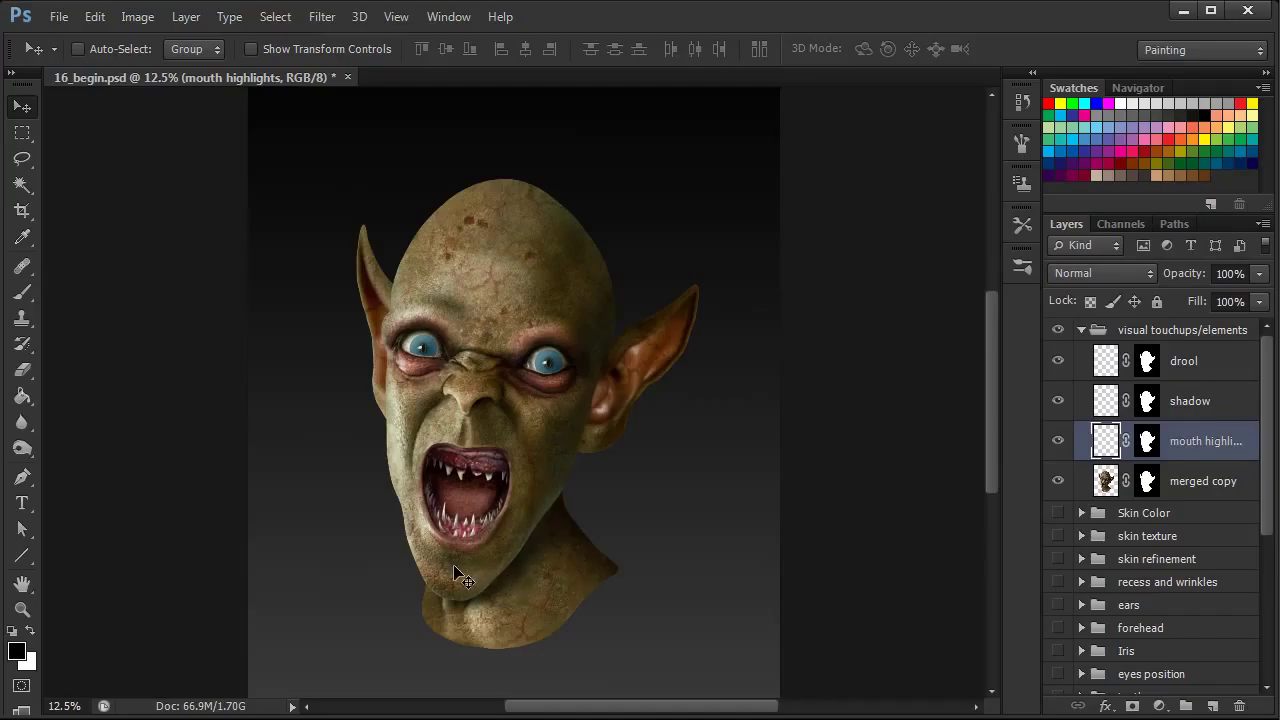
pyautogui.click(25, 292)
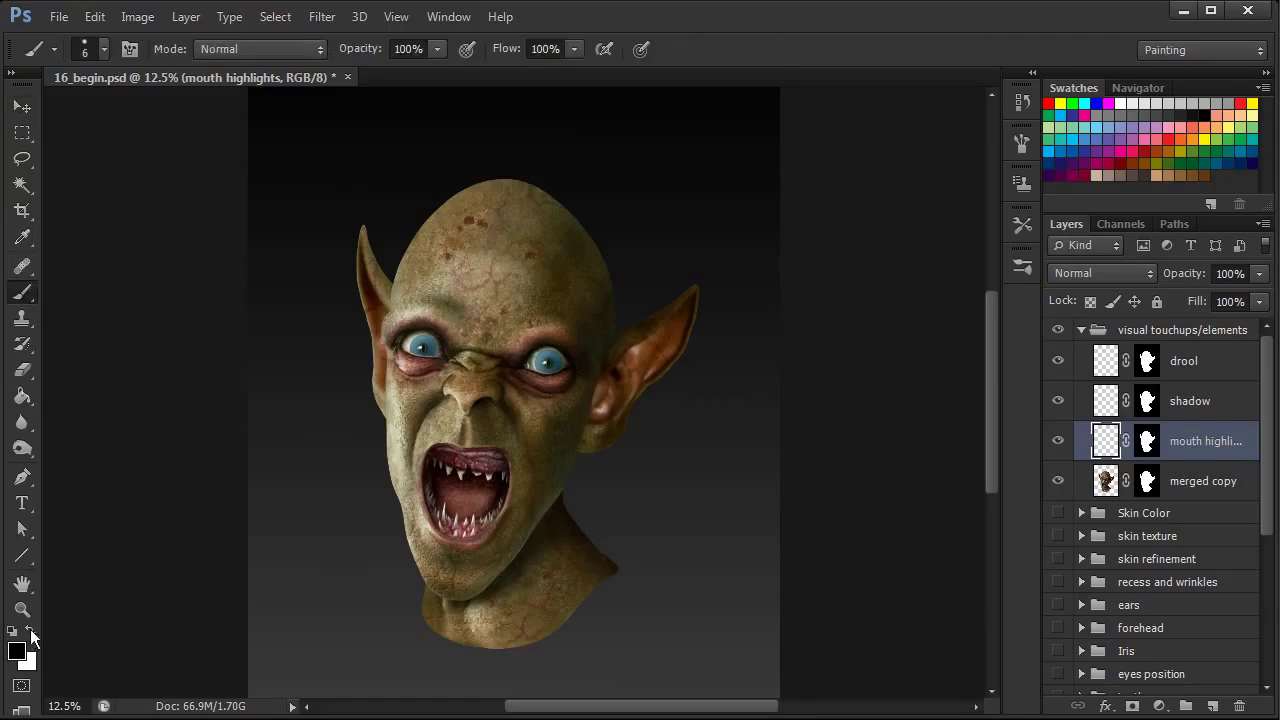
pyautogui.rightClick(629, 374)
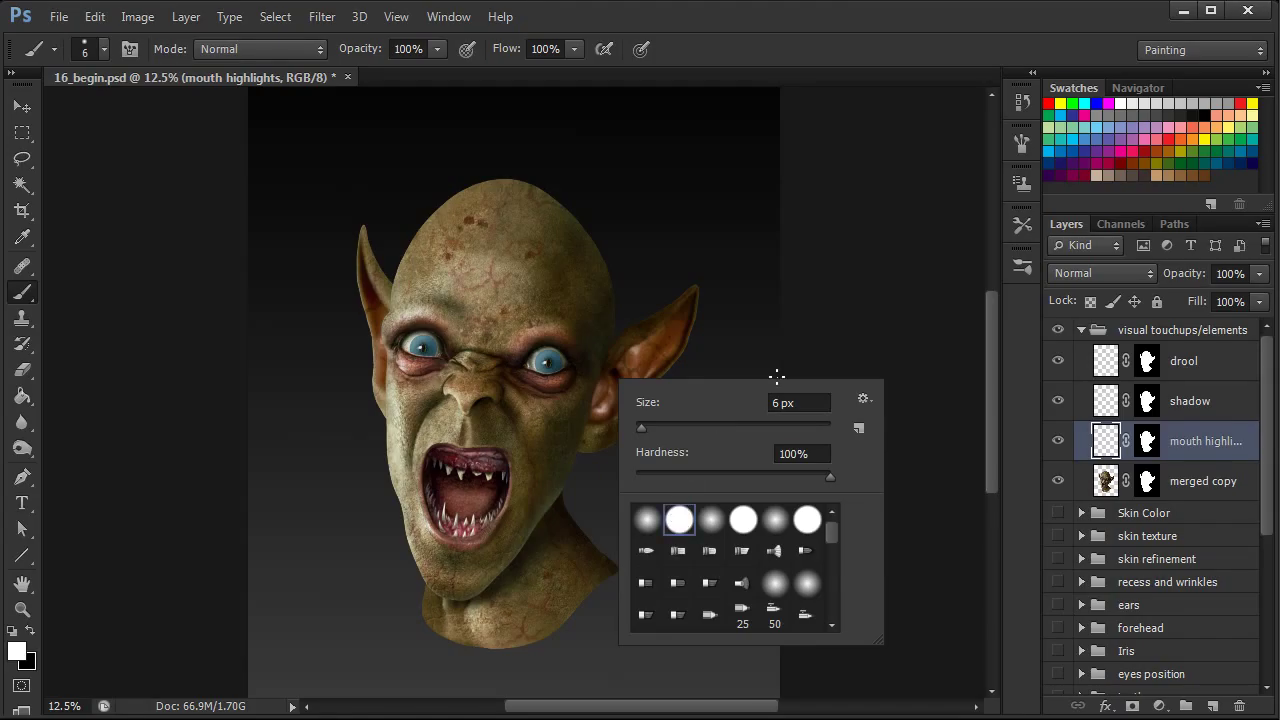
pyautogui.click(1019, 140)
pyautogui.click(658, 311)
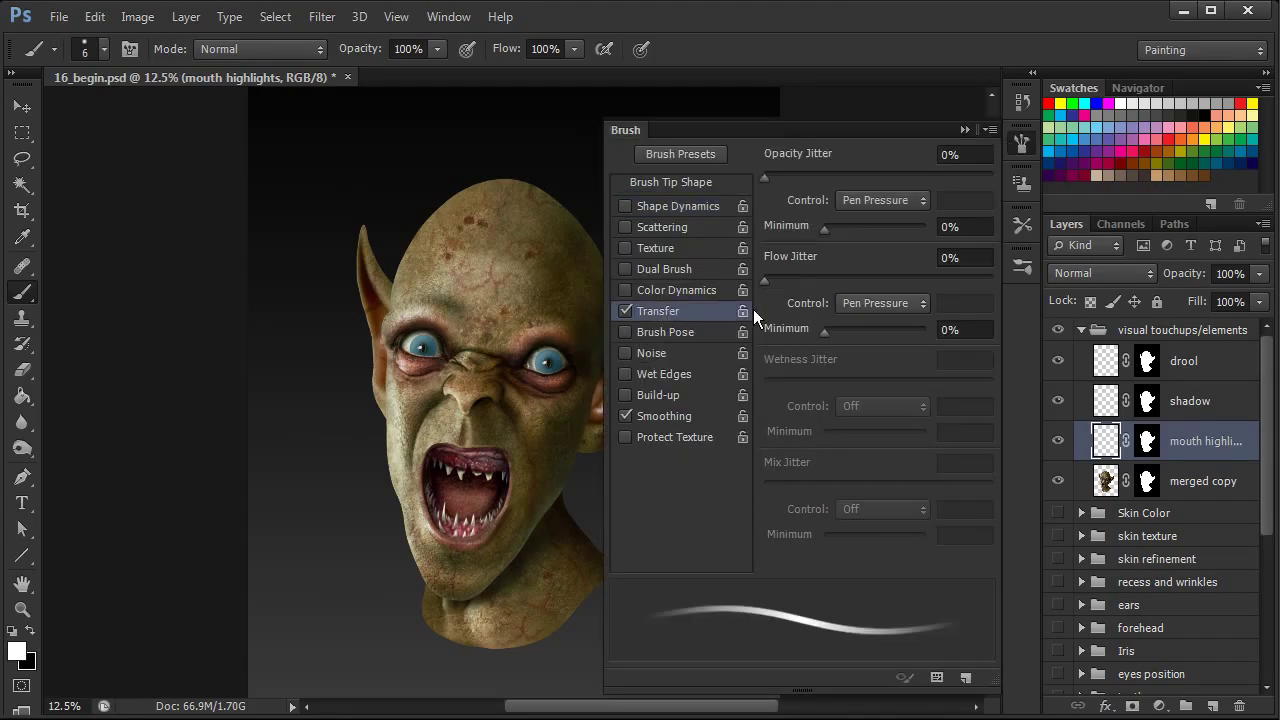
pyautogui.click(1020, 143)
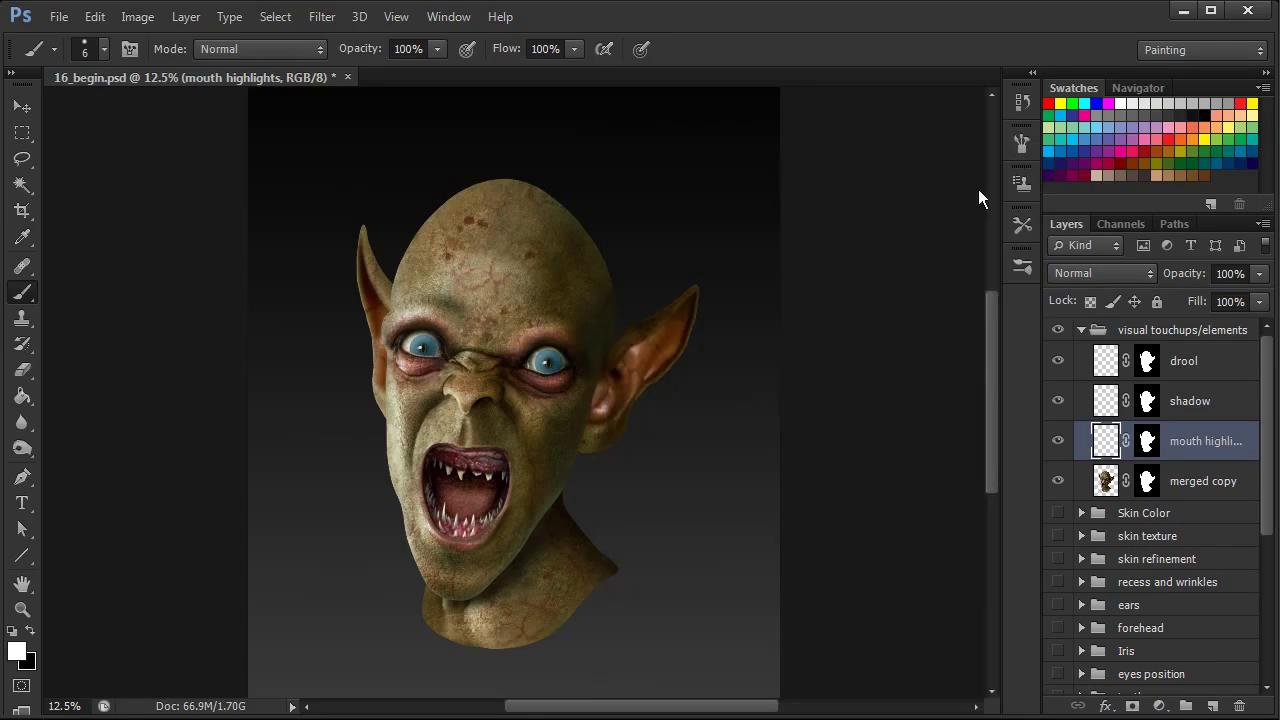
# Step: Set the brush size to 9 px and paint small white wet highlights along the upper lip and gums
pyautogui.hotkey('ctrl', '+')
pyautogui.hotkey('ctrl', '+')
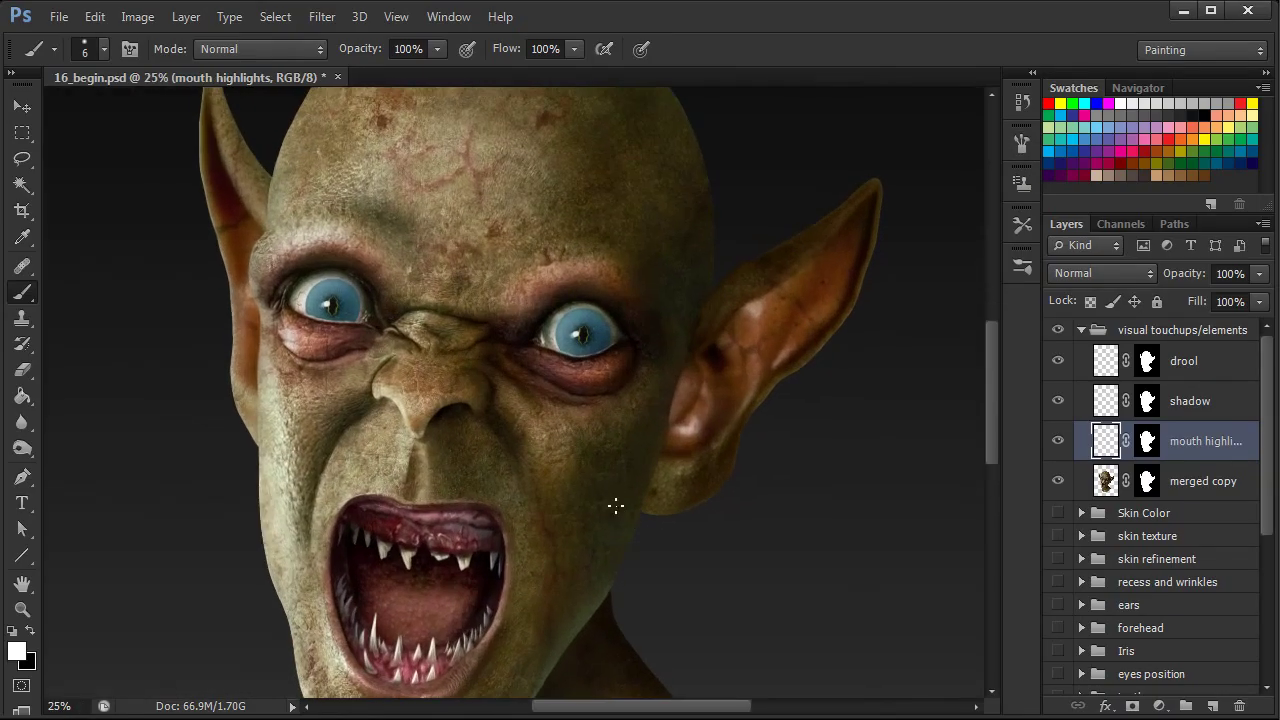
pyautogui.moveTo(485, 601); pyautogui.dragTo(580, 449)
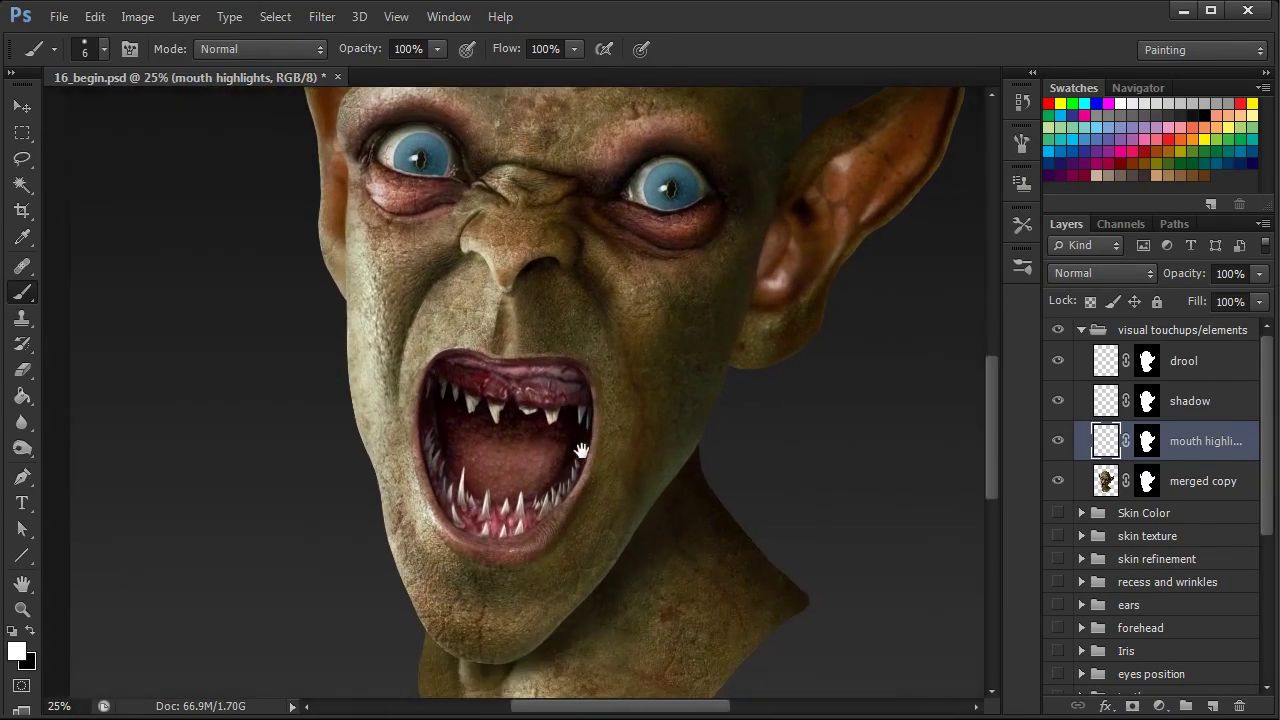
pyautogui.hotkey('ctrl', '+')
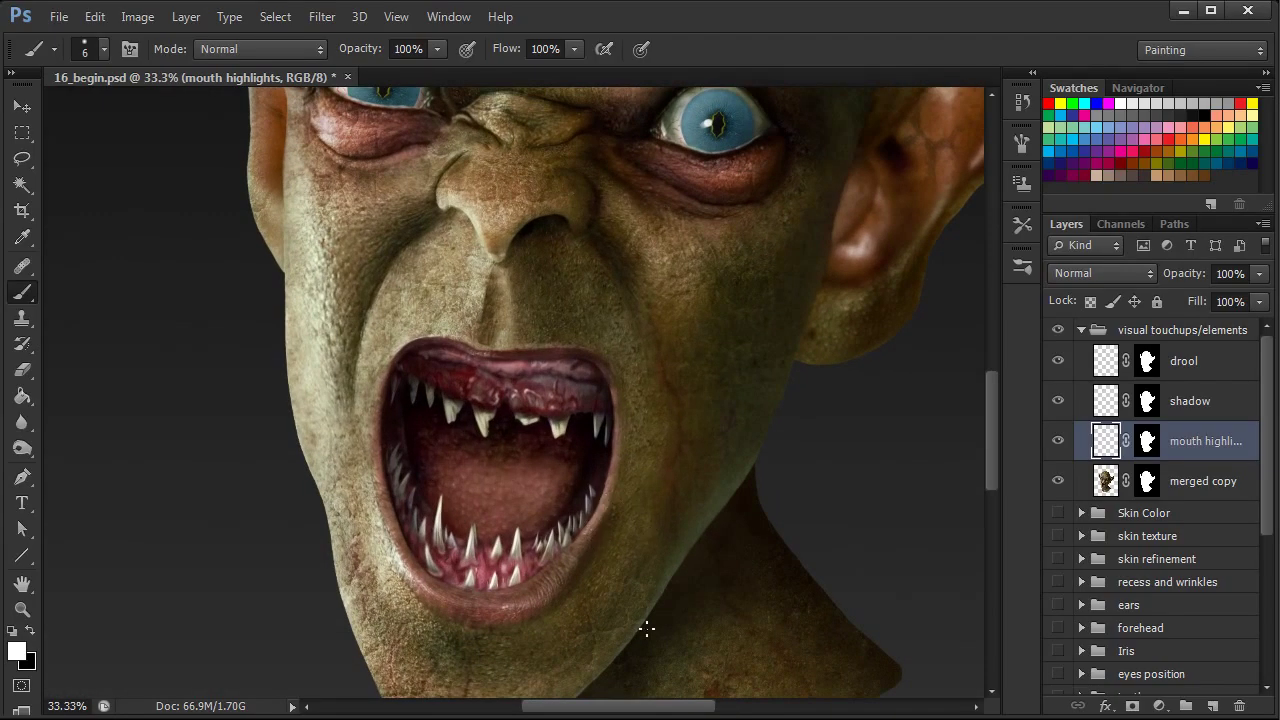
pyautogui.hscroll(-2, 646, 628)
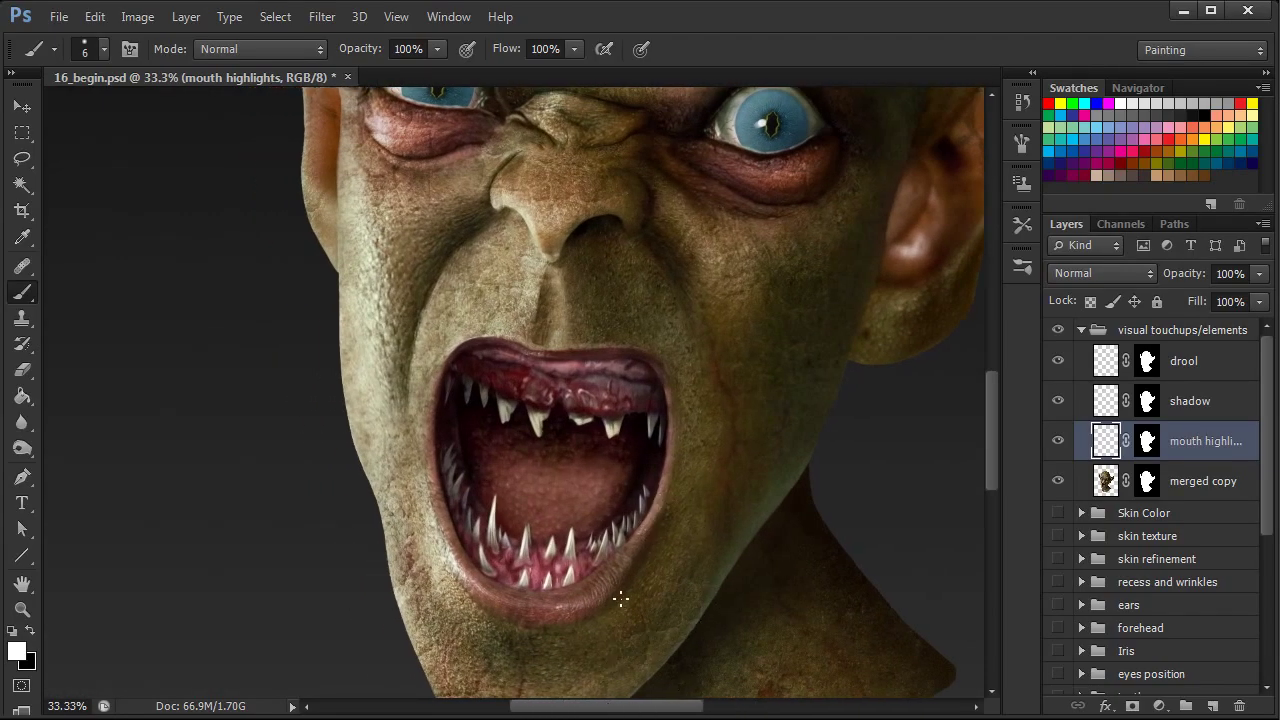
pyautogui.rightClick(600, 418)
pyautogui.moveTo(623, 465); pyautogui.dragTo(625, 467)
pyautogui.scroll(1, 994, 428)
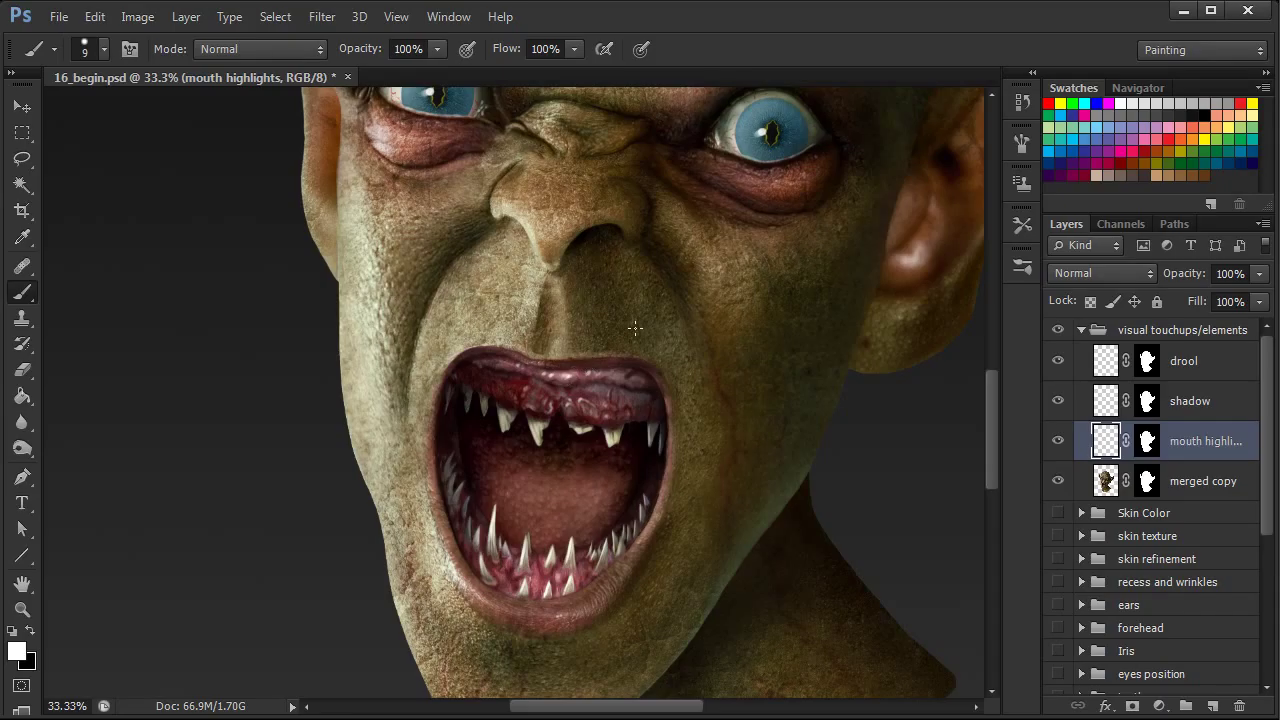
pyautogui.hotkey('ctrl', '-')
pyautogui.hotkey('ctrl', '-')
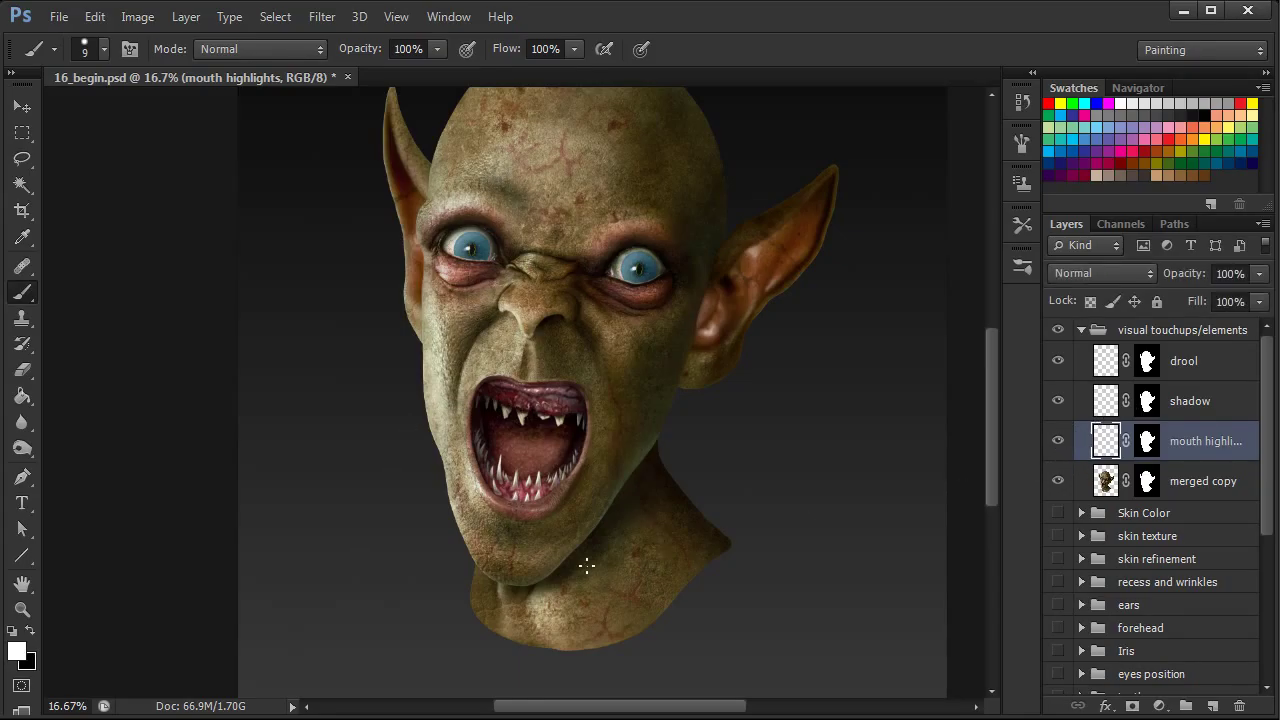
pyautogui.hotkey('ctrl', '+')
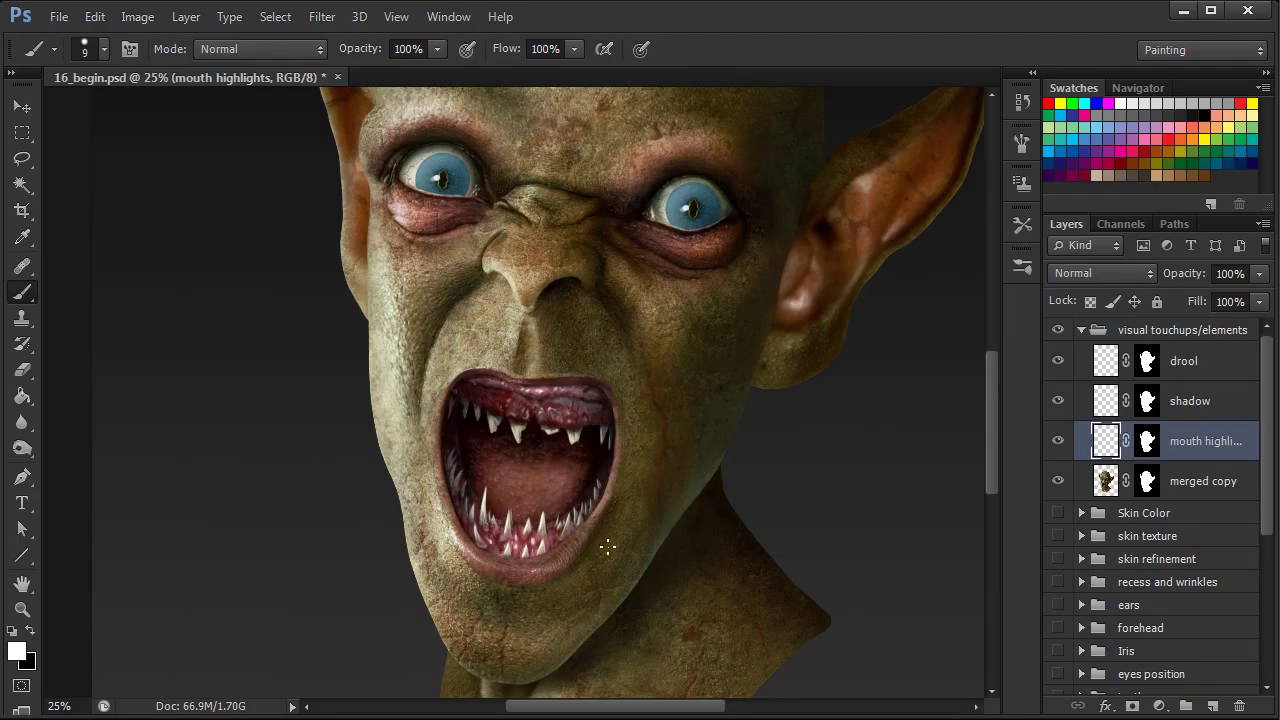
pyautogui.hotkey('ctrl', '+')
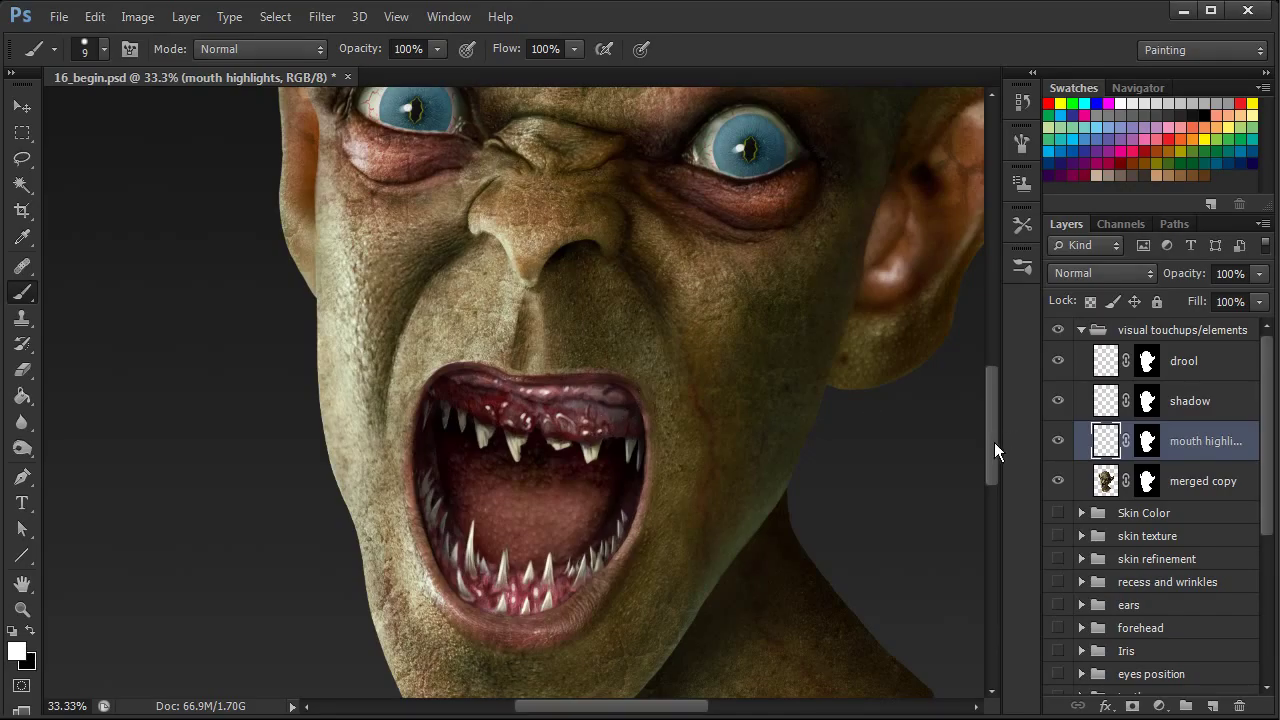
# Step: Reduce the brush size to 5 px and paint fine white highlights on the right side of the creature's lower lip
pyautogui.moveTo(994, 442); pyautogui.dragTo(994, 452)
pyautogui.hotkey('ctrl', '+')
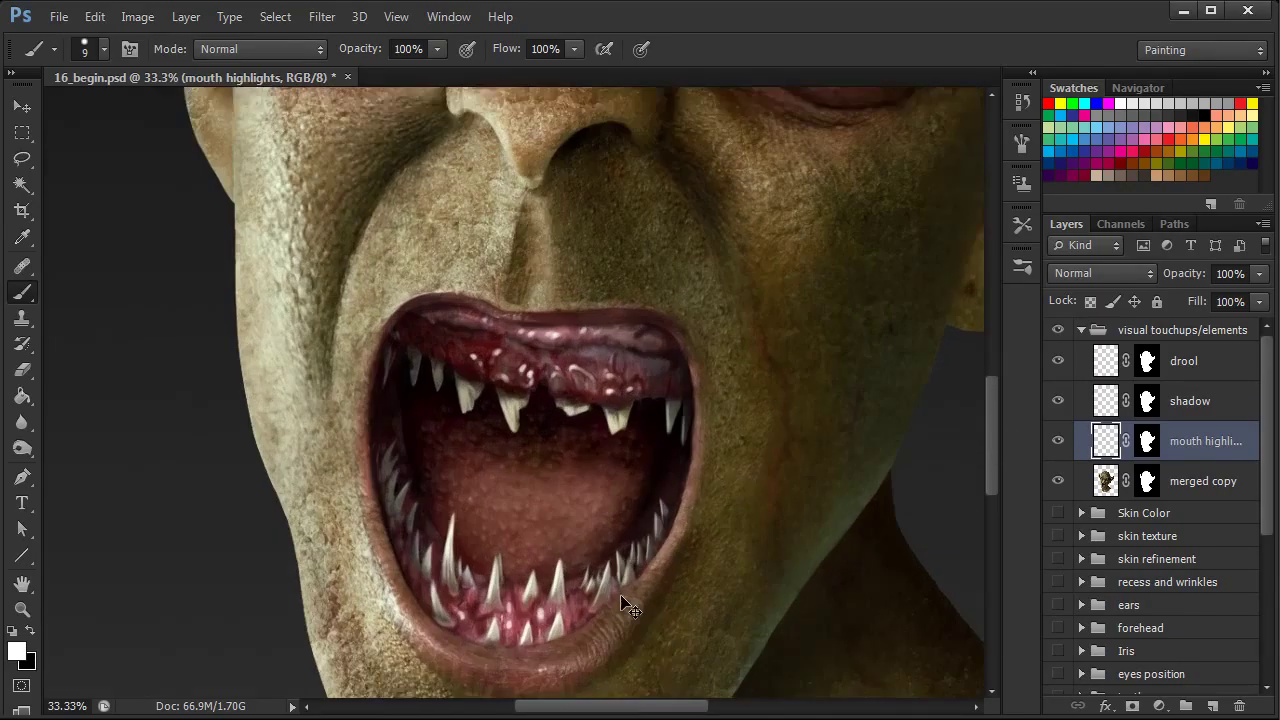
pyautogui.scroll(-5, 650, 425)
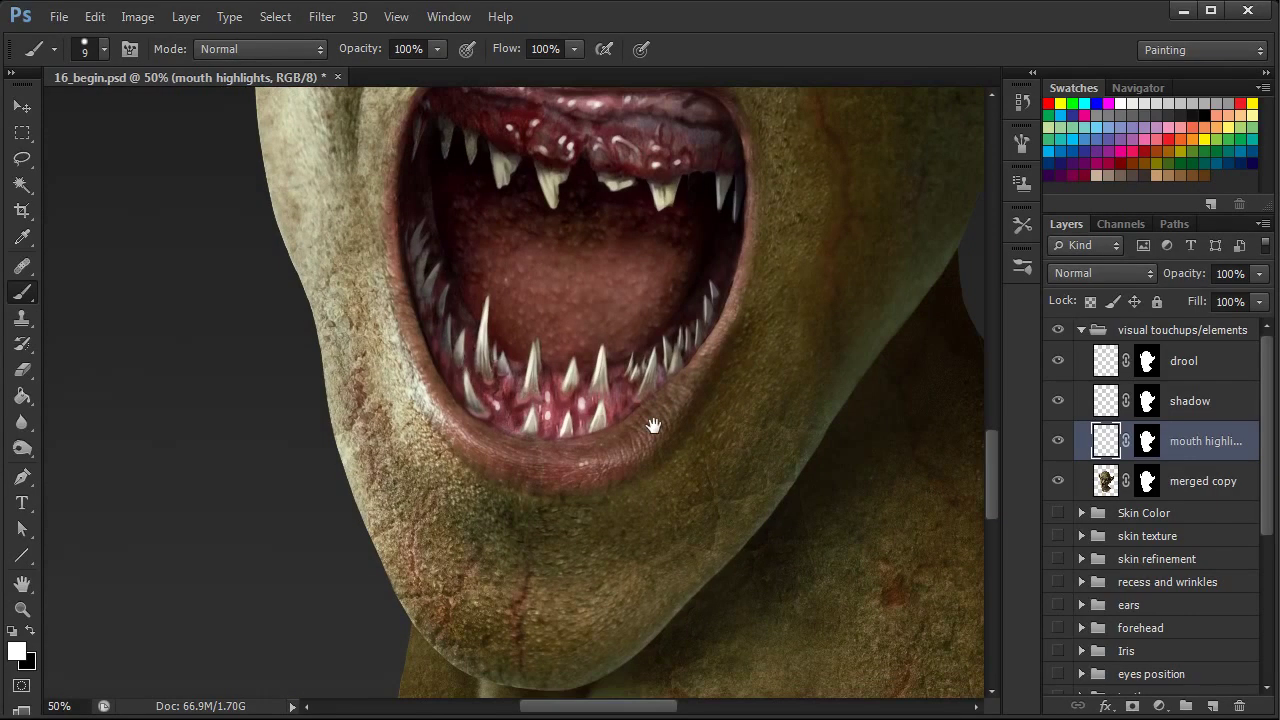
pyautogui.rightClick(677, 471)
pyautogui.click(693, 504)
pyautogui.moveTo(691, 503); pyautogui.dragTo(693, 501)
pyautogui.moveTo(993, 437)
pyautogui.mouseDown()
pyautogui.moveTo(993, 451)
pyautogui.moveTo(992, 437)
pyautogui.mouseUp()
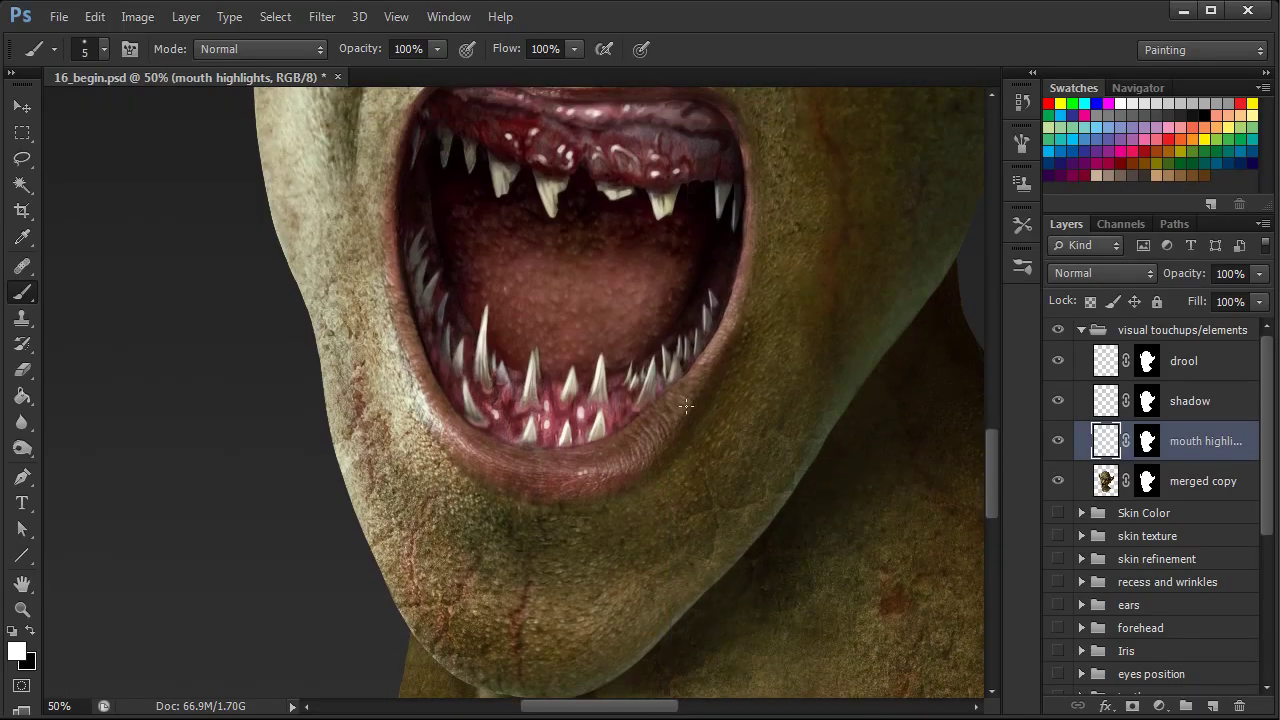
pyautogui.scroll(-2, 990, 446)
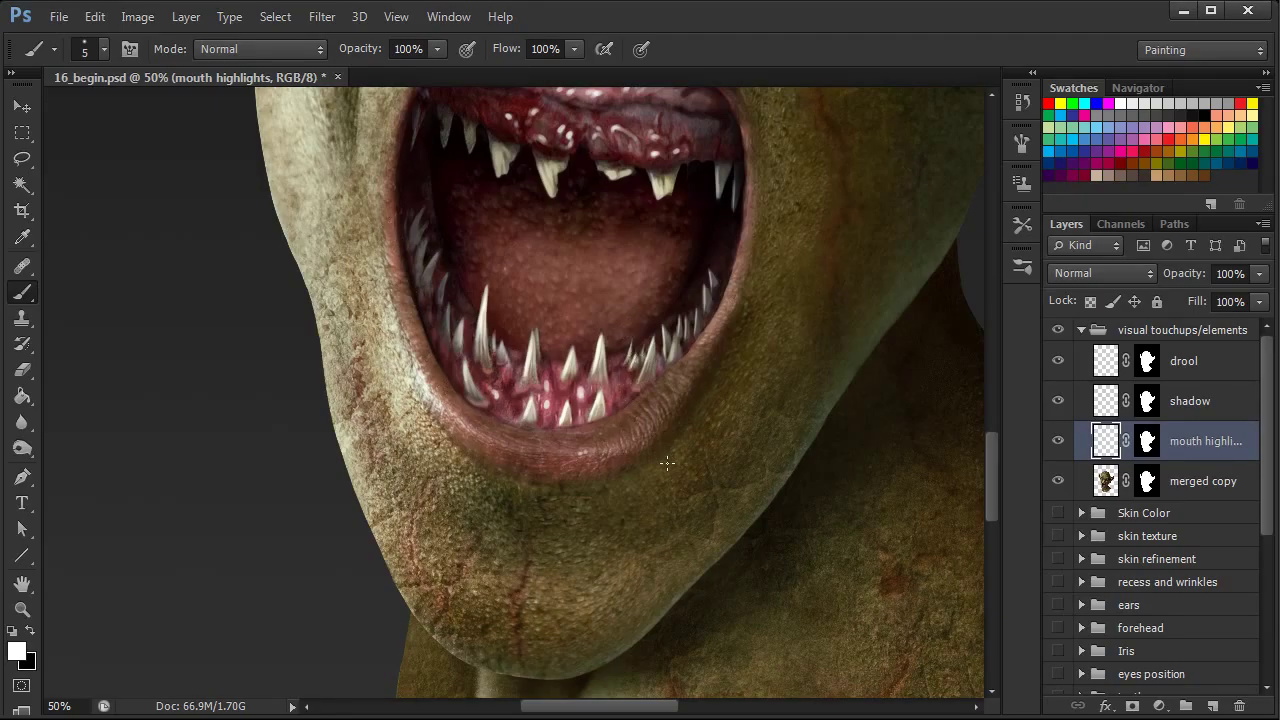
# Step: Extend the fine white highlights across the rest of the lower lip with the 5 px brush
pyautogui.hotkey('ctrl', '+')
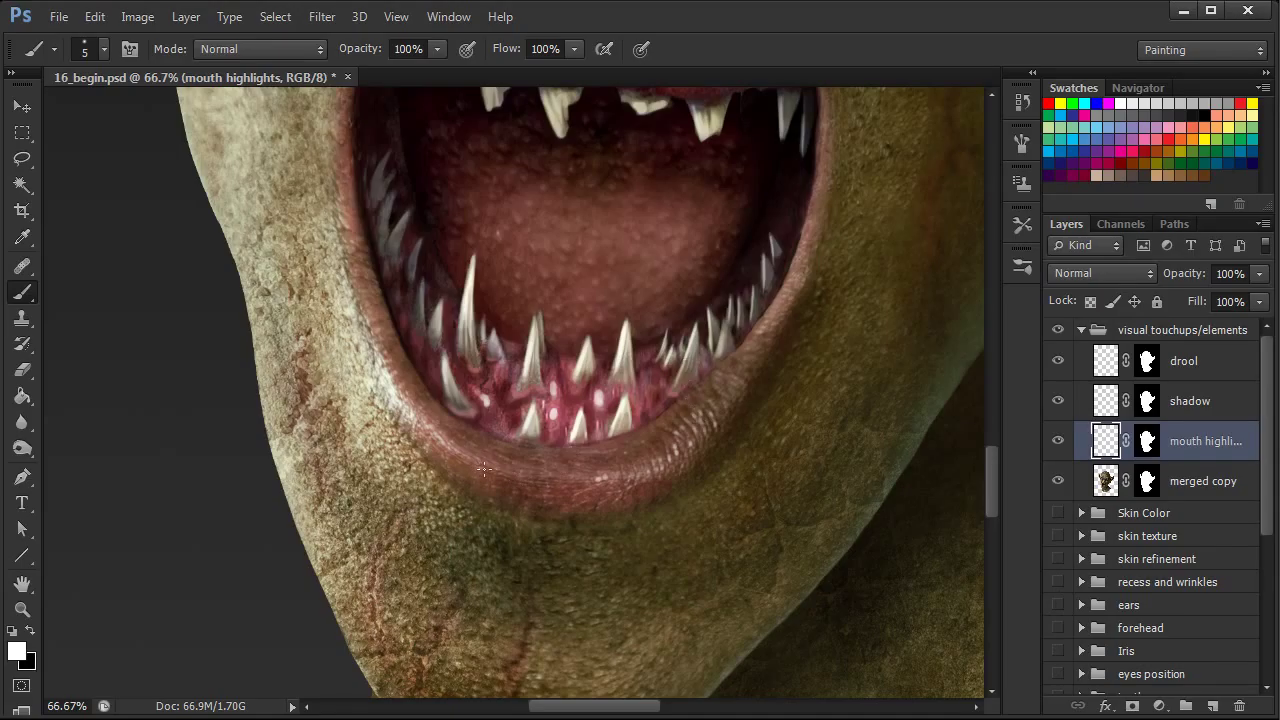
pyautogui.scroll(-5, 724, 480)
pyautogui.scroll(2, 724, 480)
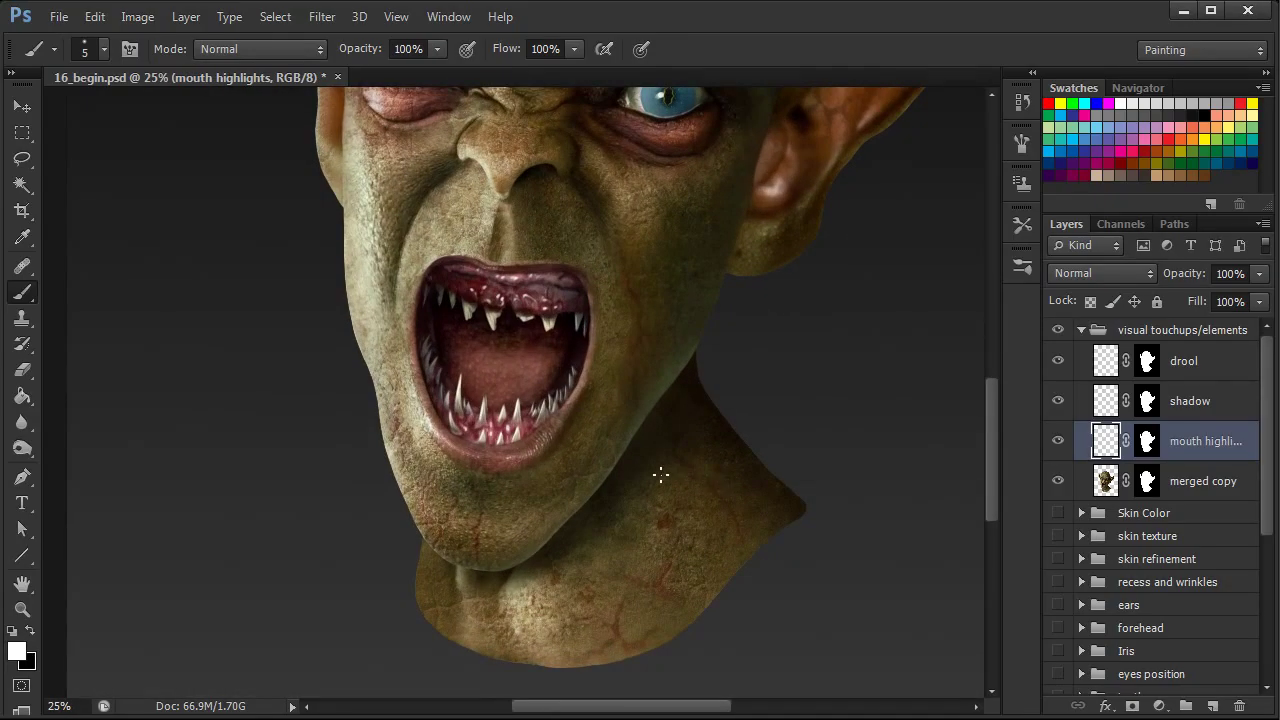
pyautogui.scroll(1, 580, 464)
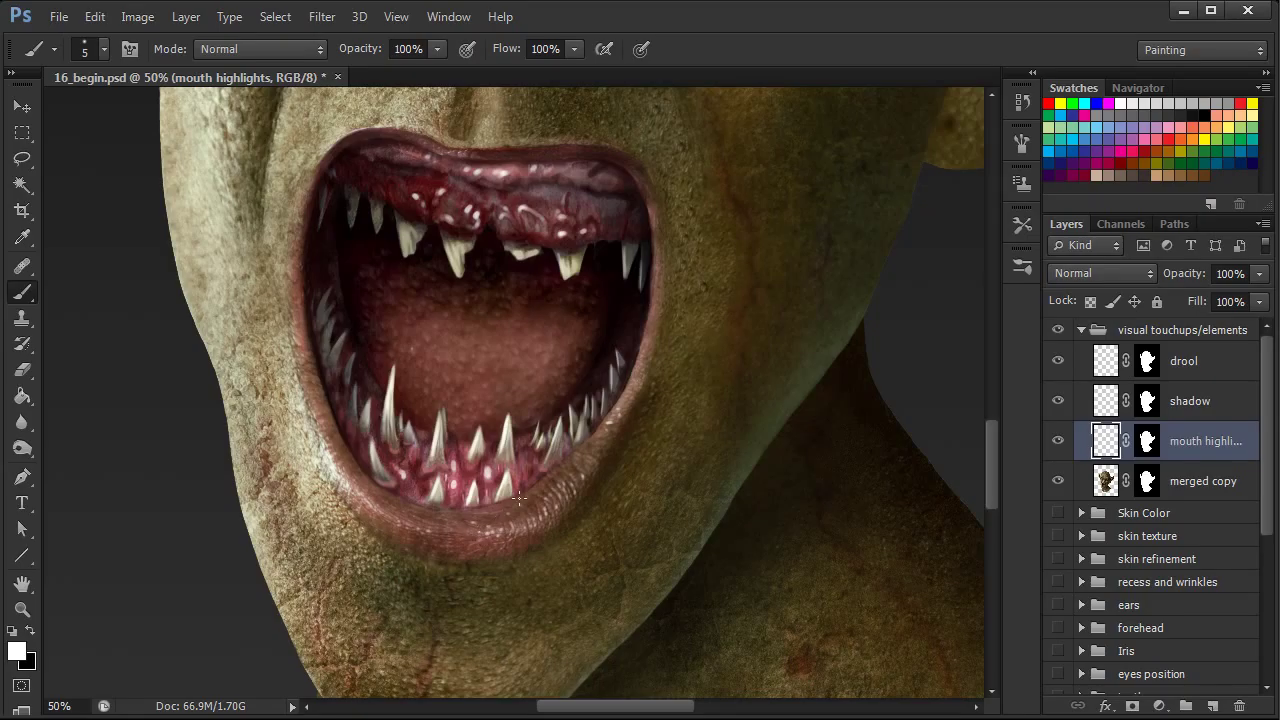
pyautogui.scroll(-2, 482, 535)
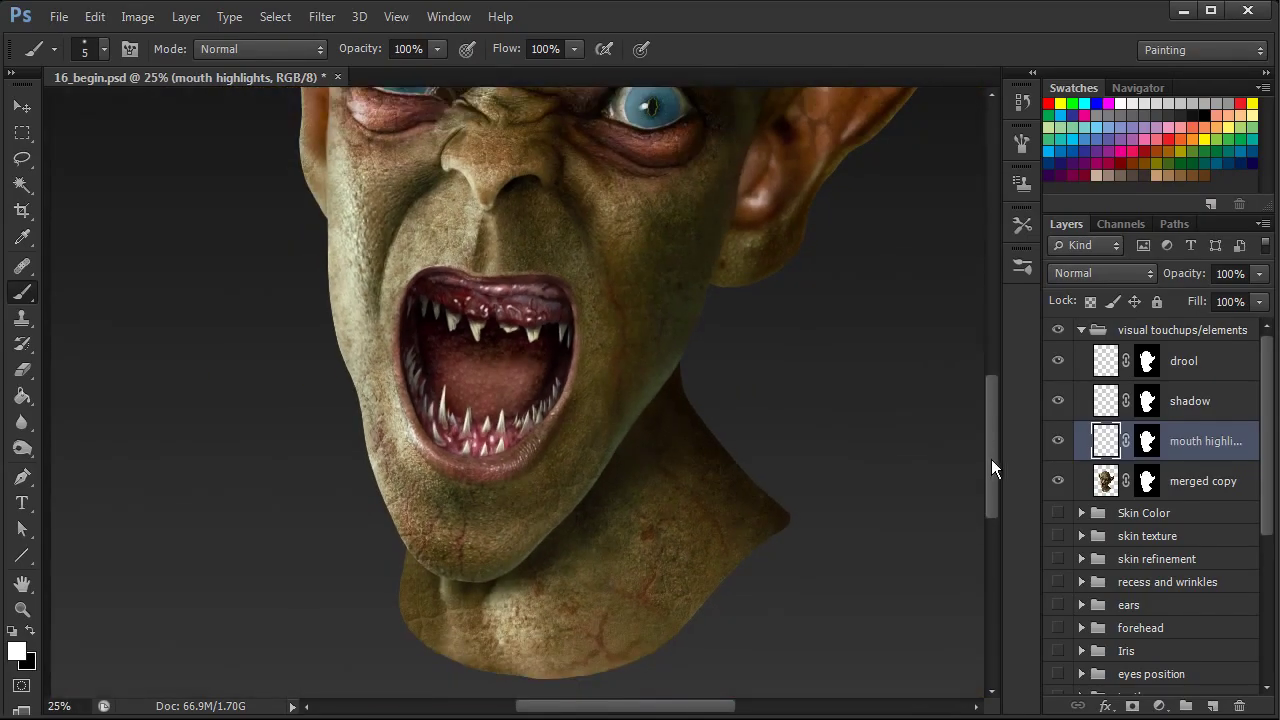
pyautogui.moveTo(992, 460); pyautogui.dragTo(993, 446)
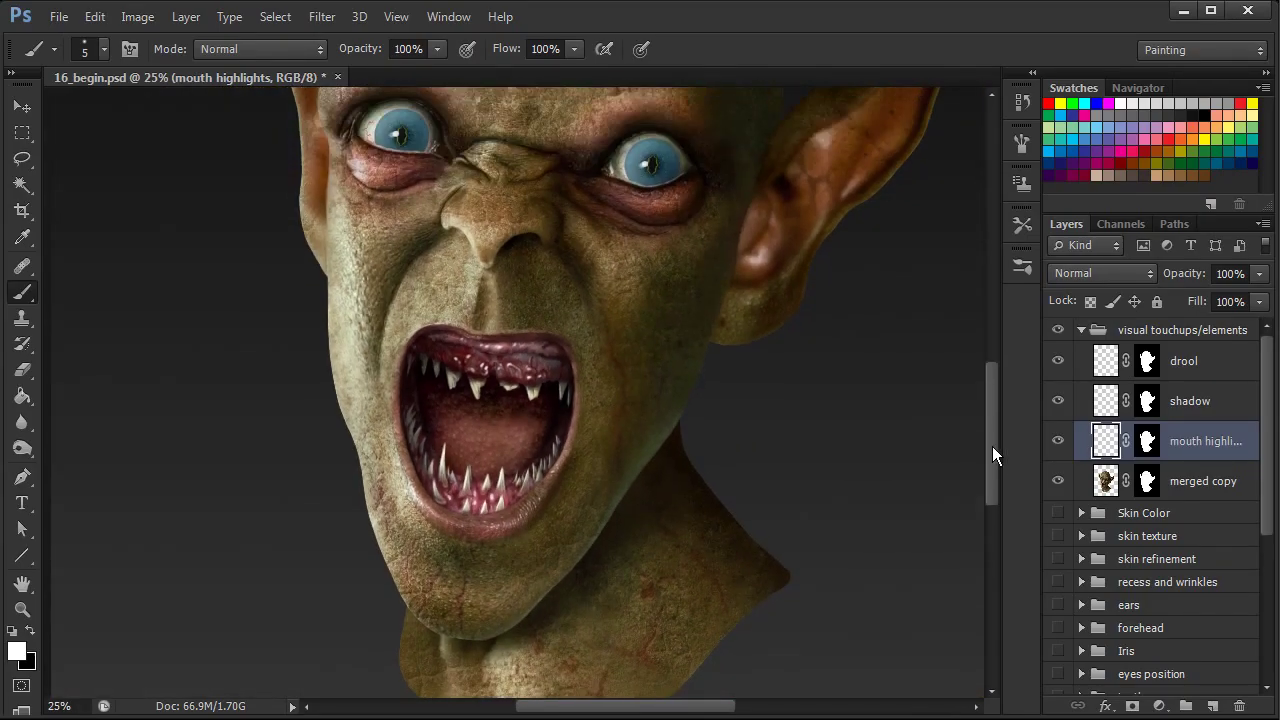
# Step: Select the drool layer and set the brush size to 6 px
pyautogui.click(1208, 366)
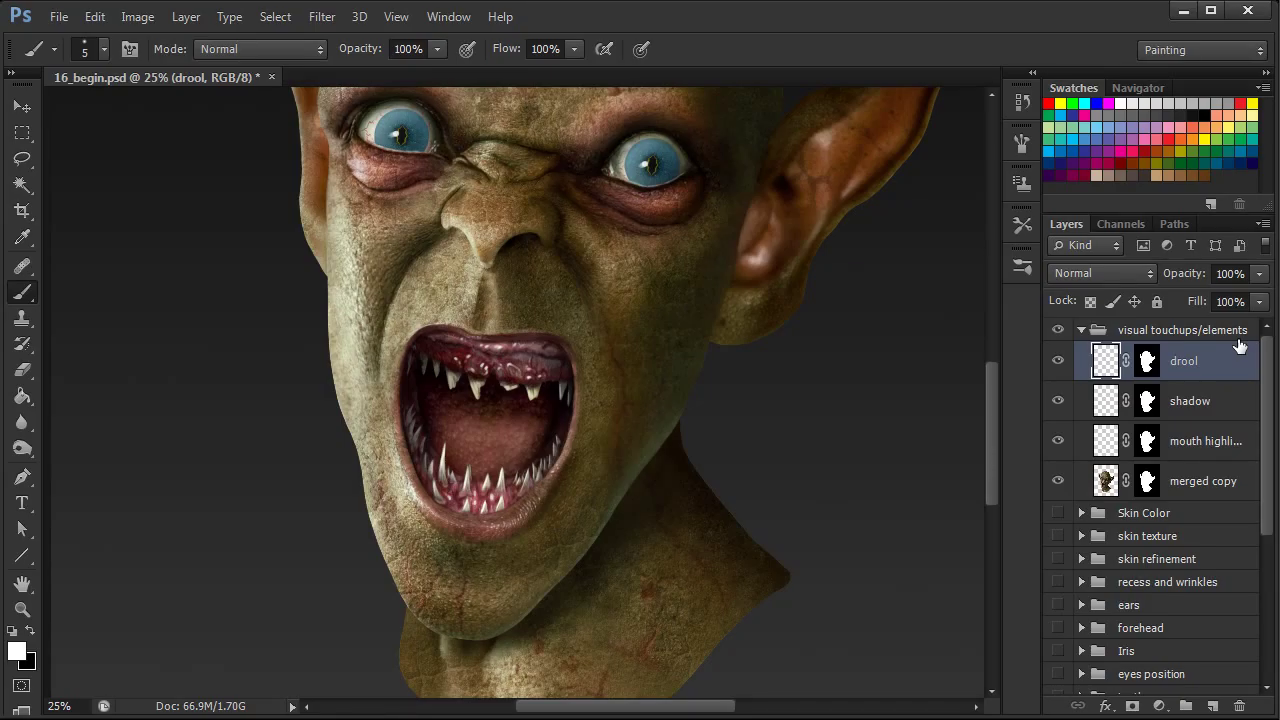
pyautogui.hotkey('ctrl', '+')
pyautogui.moveTo(635, 547); pyautogui.dragTo(754, 507)
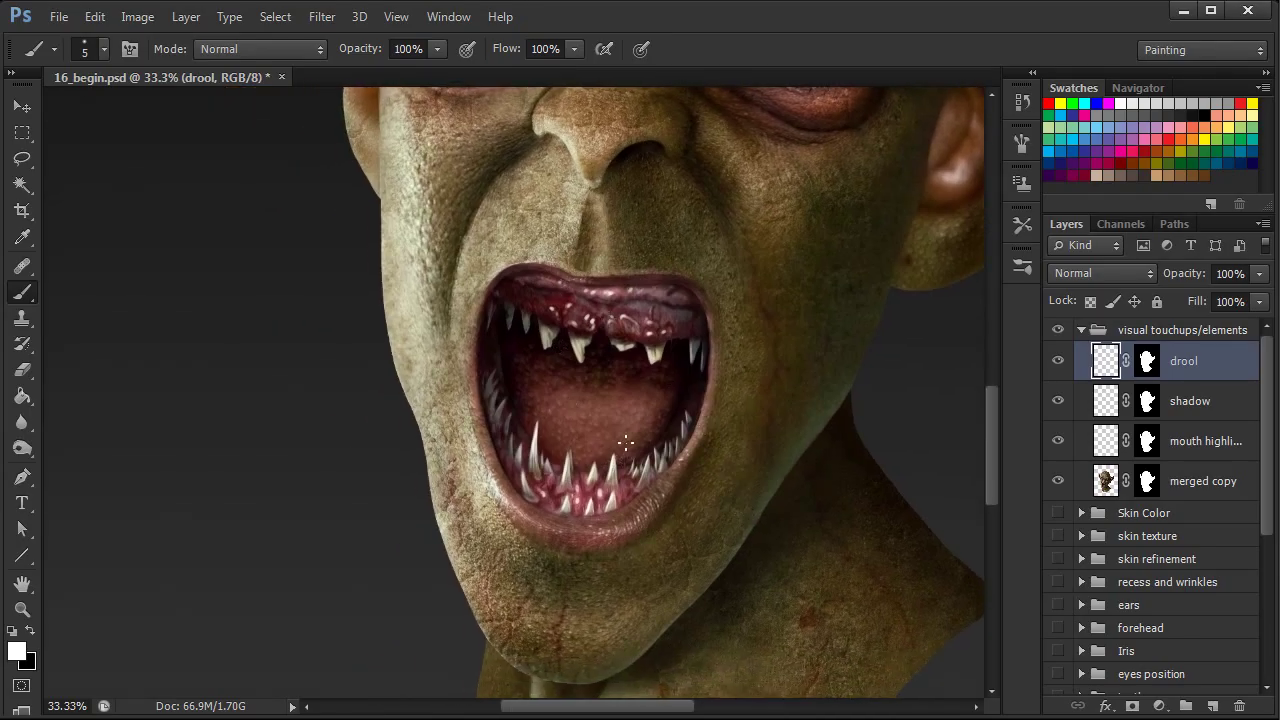
pyautogui.rightClick(641, 368)
pyautogui.click(667, 418)
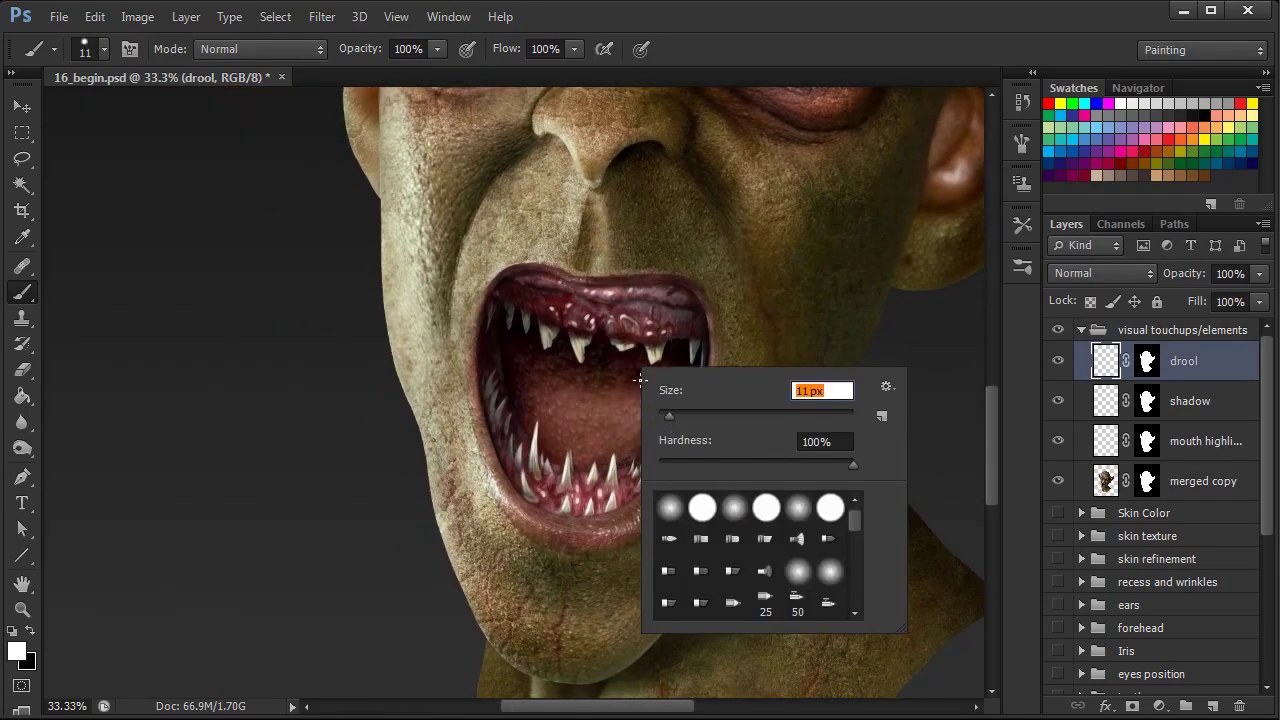
pyautogui.moveTo(673, 419); pyautogui.dragTo(663, 414)
# Step: Paint thin white drool strands from the central upper fang down toward the lower teeth
pyautogui.click(573, 349)
pyautogui.moveTo(578, 360); pyautogui.dragTo(582, 397)
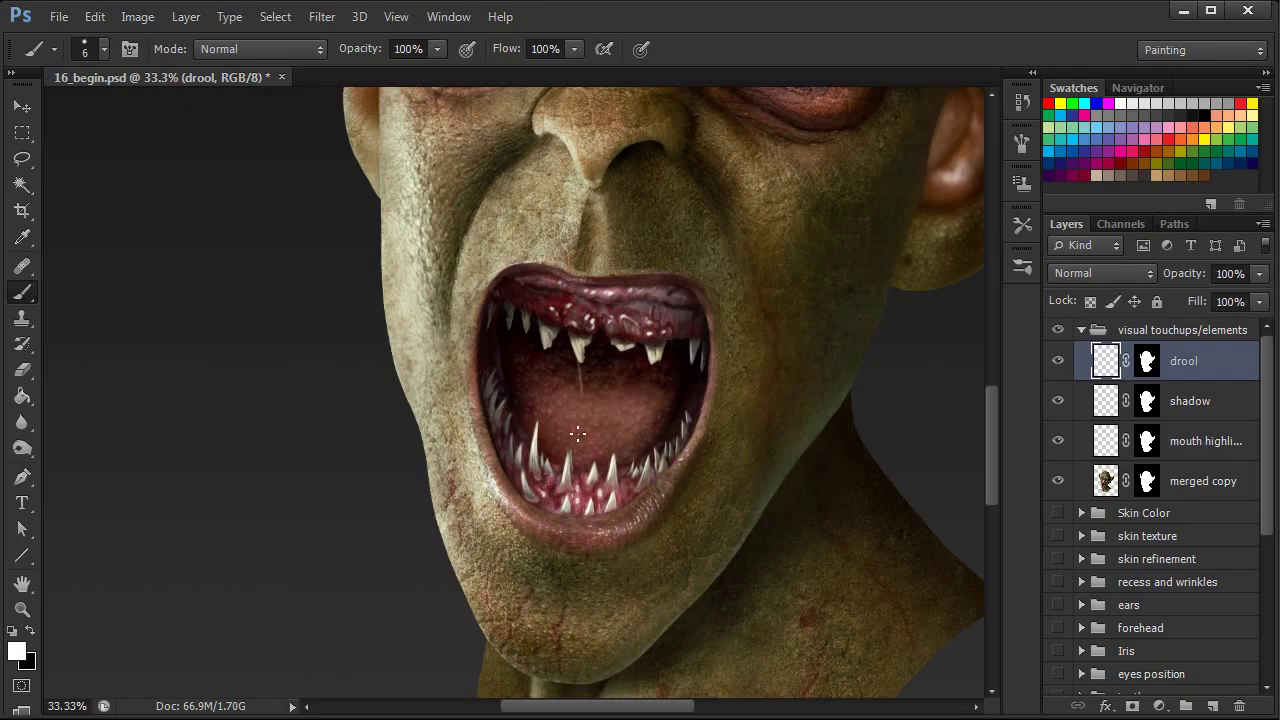
pyautogui.moveTo(577, 366); pyautogui.dragTo(567, 467)
pyautogui.moveTo(574, 398); pyautogui.dragTo(578, 384)
pyautogui.moveTo(618, 477); pyautogui.dragTo(615, 468)
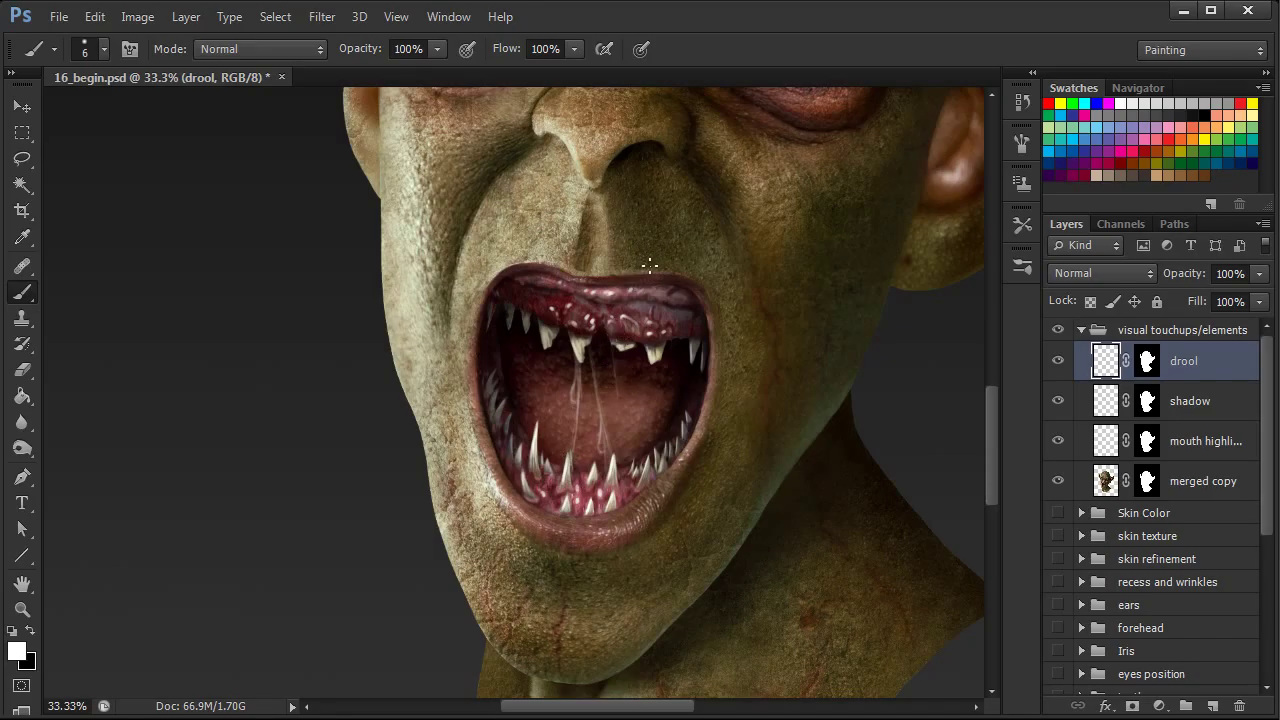
# Step: Paint more thin drool strands hanging from the upper teeth on the right half of the mouth
pyautogui.moveTo(616, 352); pyautogui.dragTo(614, 405)
pyautogui.moveTo(620, 349)
pyautogui.mouseDown()
pyautogui.moveTo(617, 385)
pyautogui.moveTo(639, 373)
pyautogui.moveTo(636, 430)
pyautogui.mouseUp()
pyautogui.moveTo(637, 411); pyautogui.dragTo(636, 440)
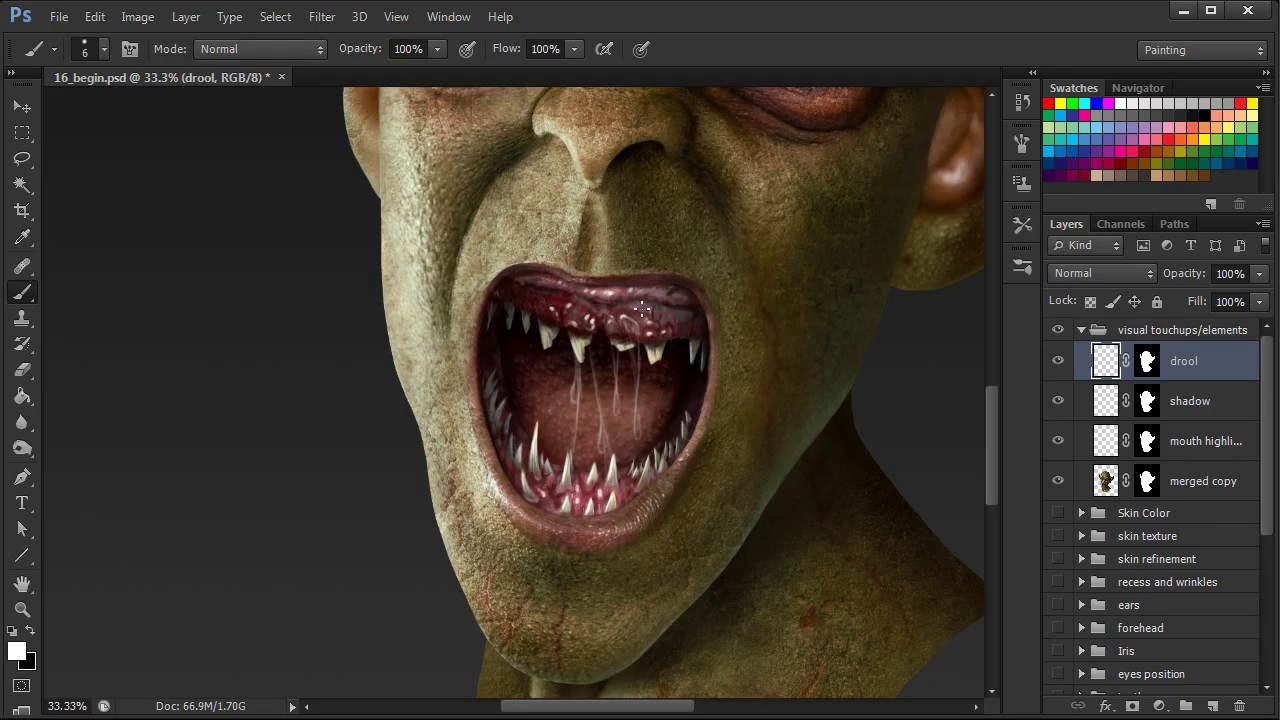
pyautogui.moveTo(648, 352); pyautogui.dragTo(650, 404)
pyautogui.moveTo(652, 341); pyautogui.dragTo(655, 400)
# Step: Paint a drool strand between the tall lower-left fang and the upper tooth above it, and undo the last stroke
pyautogui.moveTo(535, 432); pyautogui.dragTo(535, 431)
pyautogui.moveTo(542, 364); pyautogui.dragTo(540, 307)
pyautogui.moveTo(550, 392); pyautogui.dragTo(543, 348)
pyautogui.hotkey('ctrl', 'z')
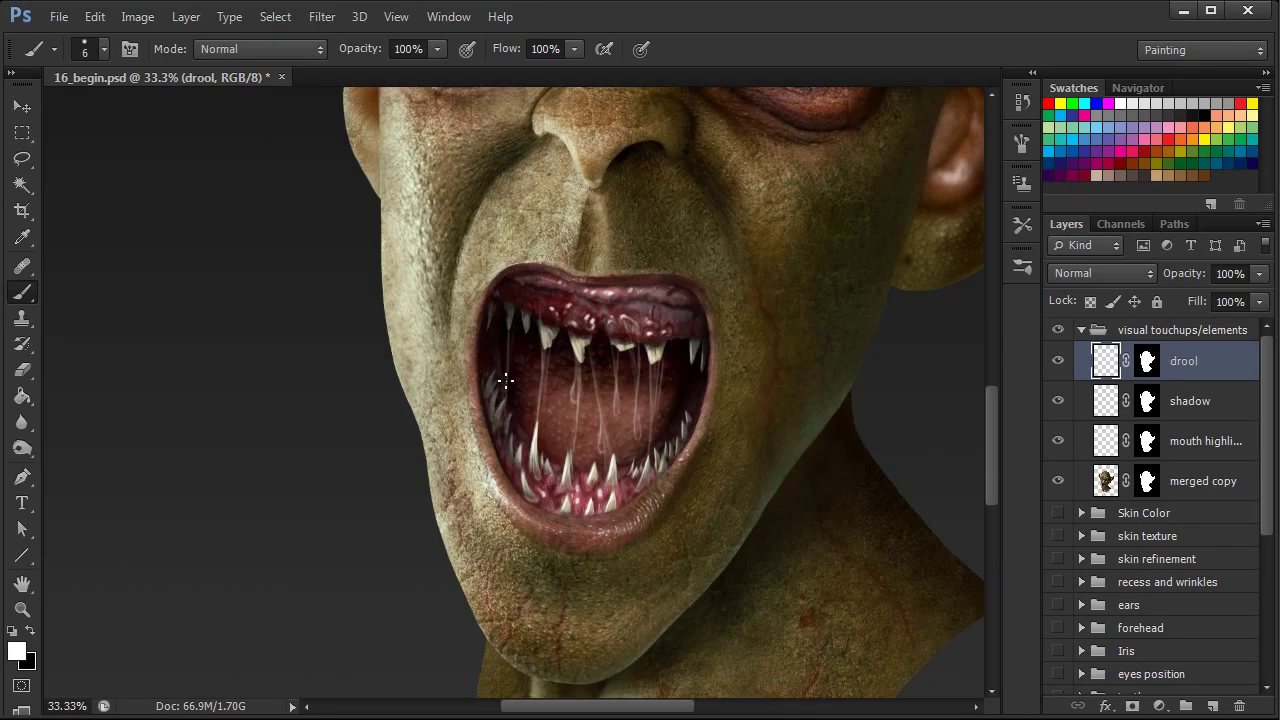
# Step: Enlarge the brush to 27 px for further painting on the drool layer
pyautogui.hotkey('ctrl', '-')
pyautogui.hotkey('ctrl', '-')
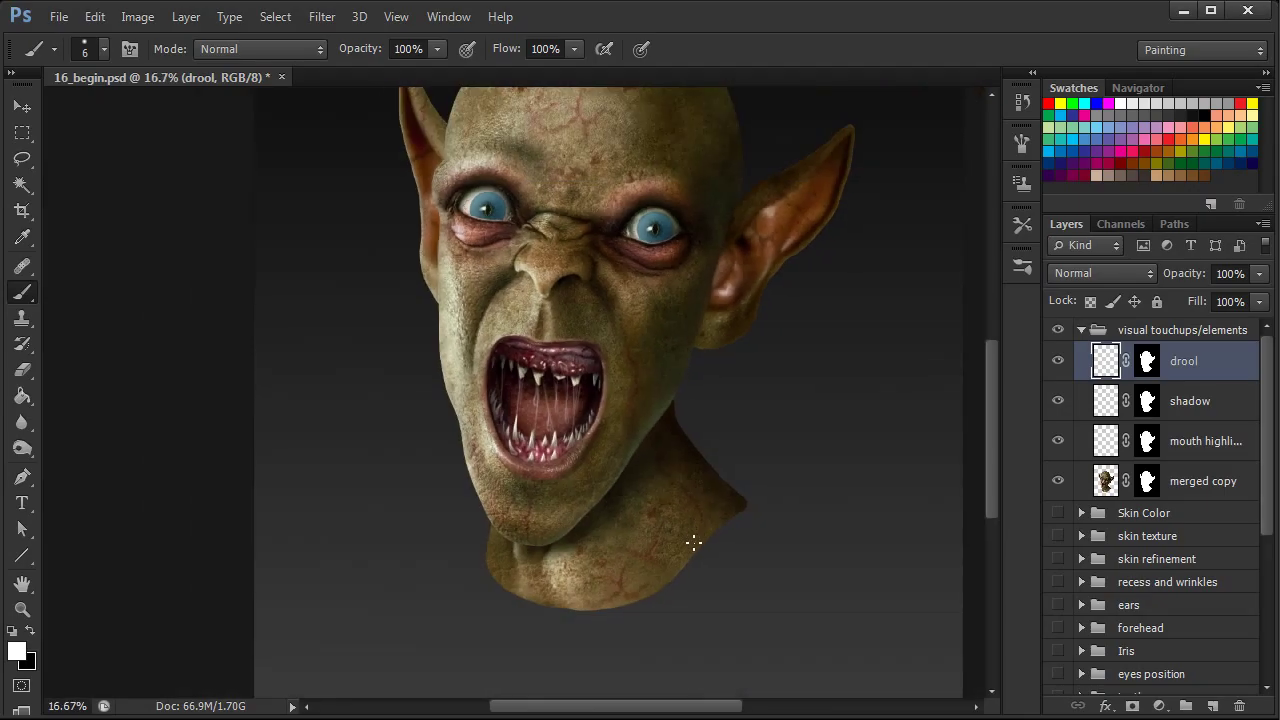
pyautogui.hotkey('ctrl', '+')
pyautogui.hotkey('ctrl', '+')
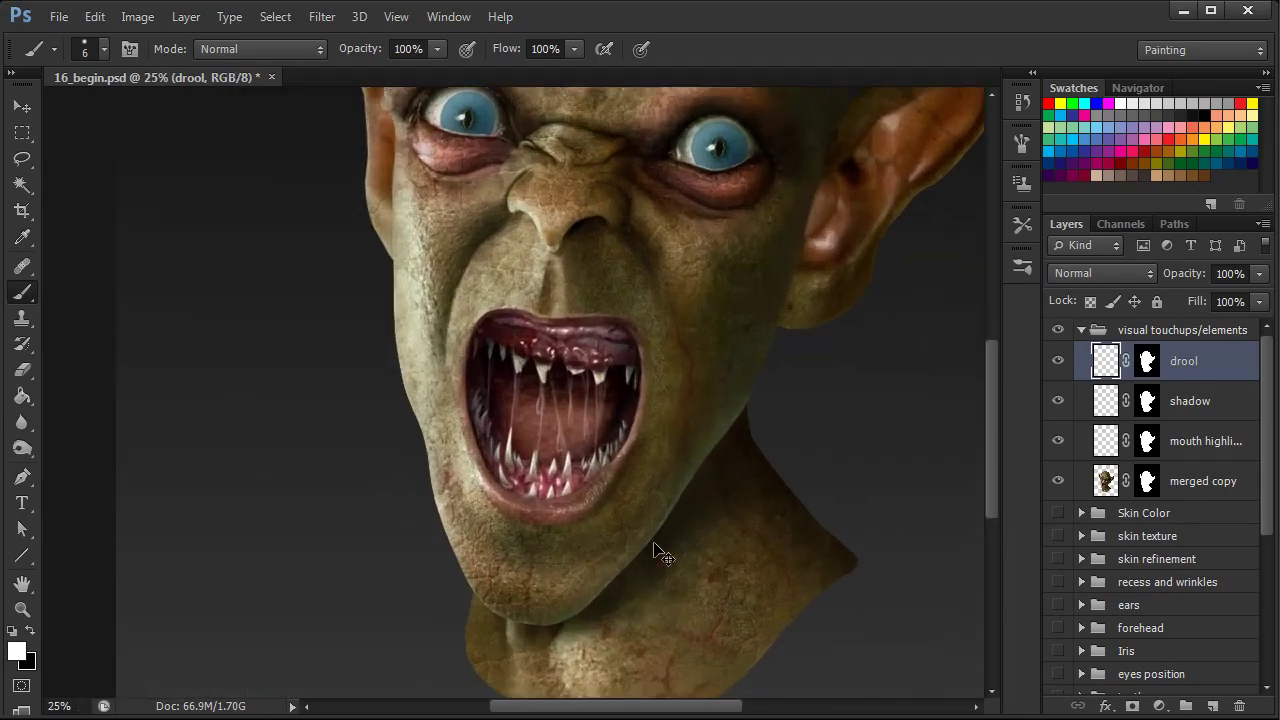
pyautogui.rightClick(638, 448)
pyautogui.write('27')
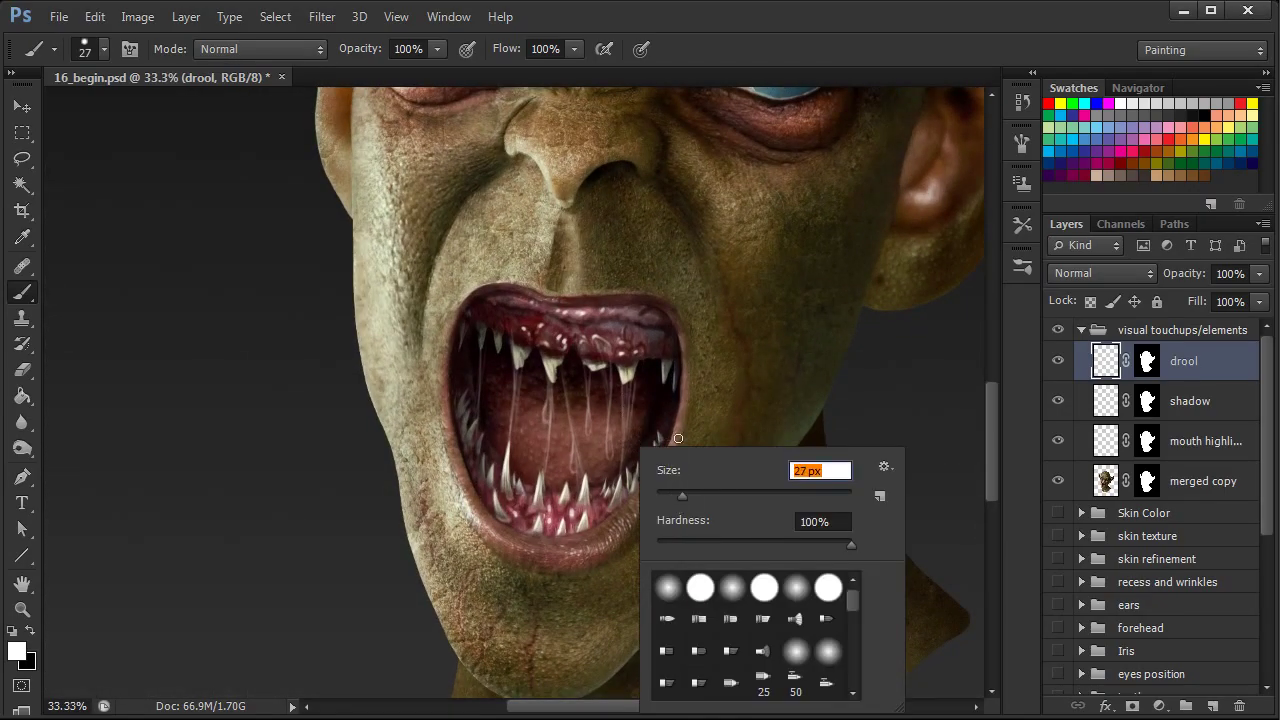
pyautogui.click(627, 402)
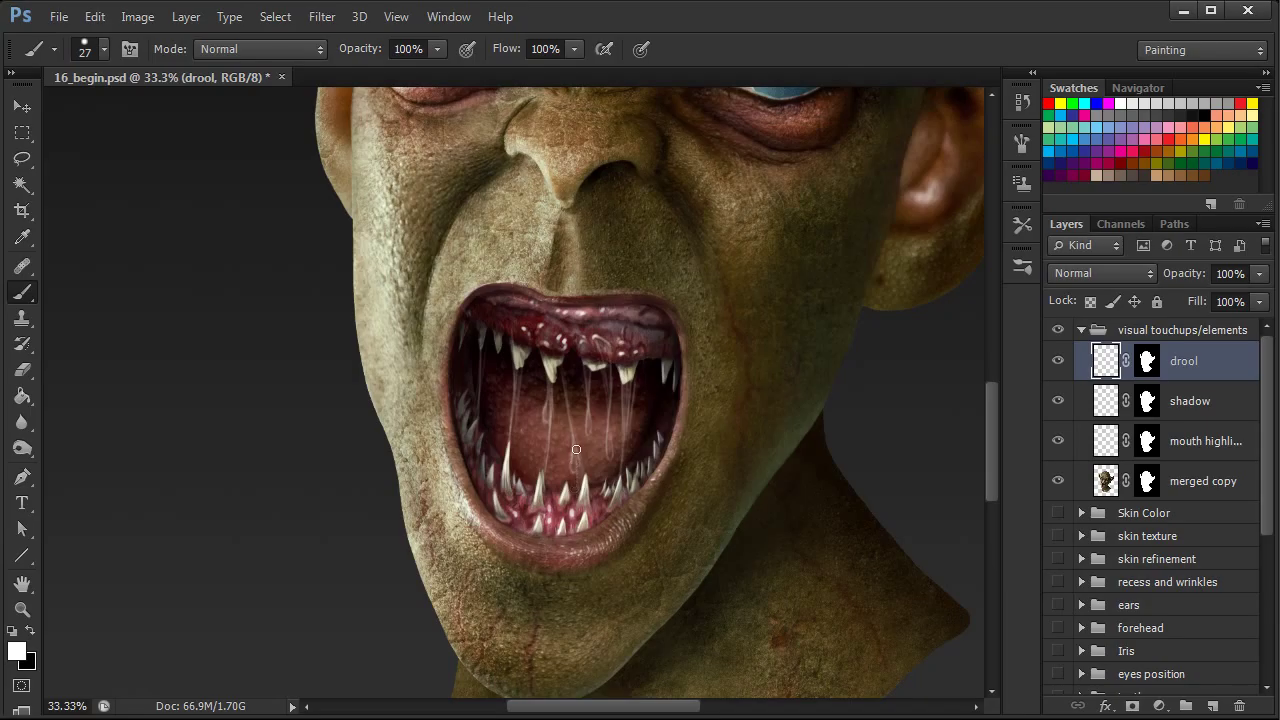
# Step: Set the brush to 13 px and paint rounded droplet ends on the drool strands hanging in the middle of the mouth
pyautogui.rightClick(645, 380)
pyautogui.write('13')
pyautogui.moveTo(668, 444); pyautogui.dragTo(669, 441)
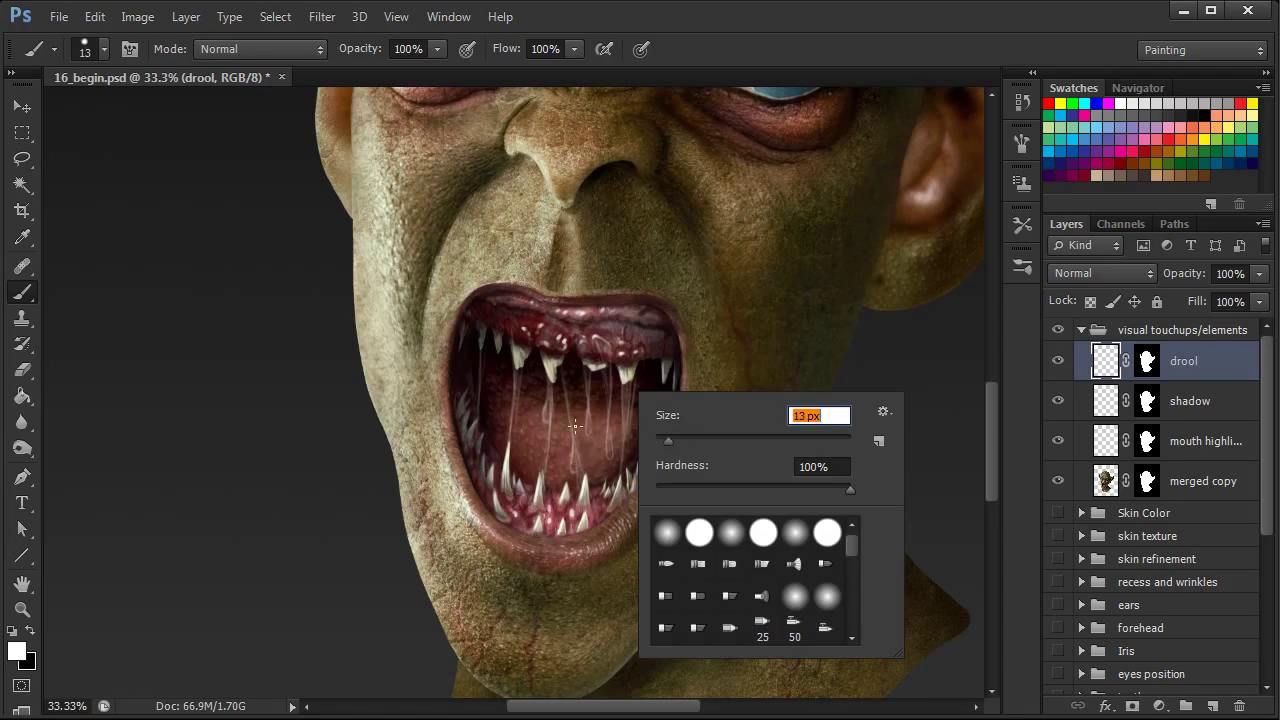
pyautogui.press('Return')
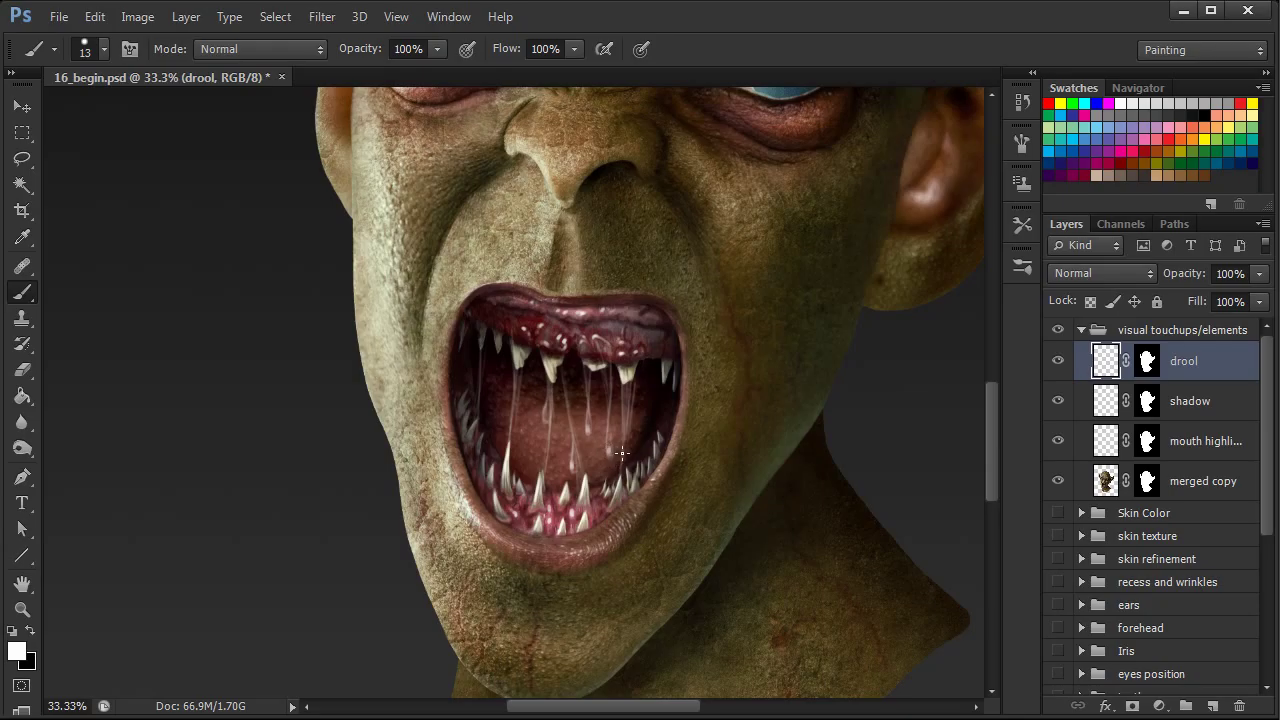
pyautogui.hotkey('ctrl', '-')
pyautogui.hotkey('ctrl', '-')
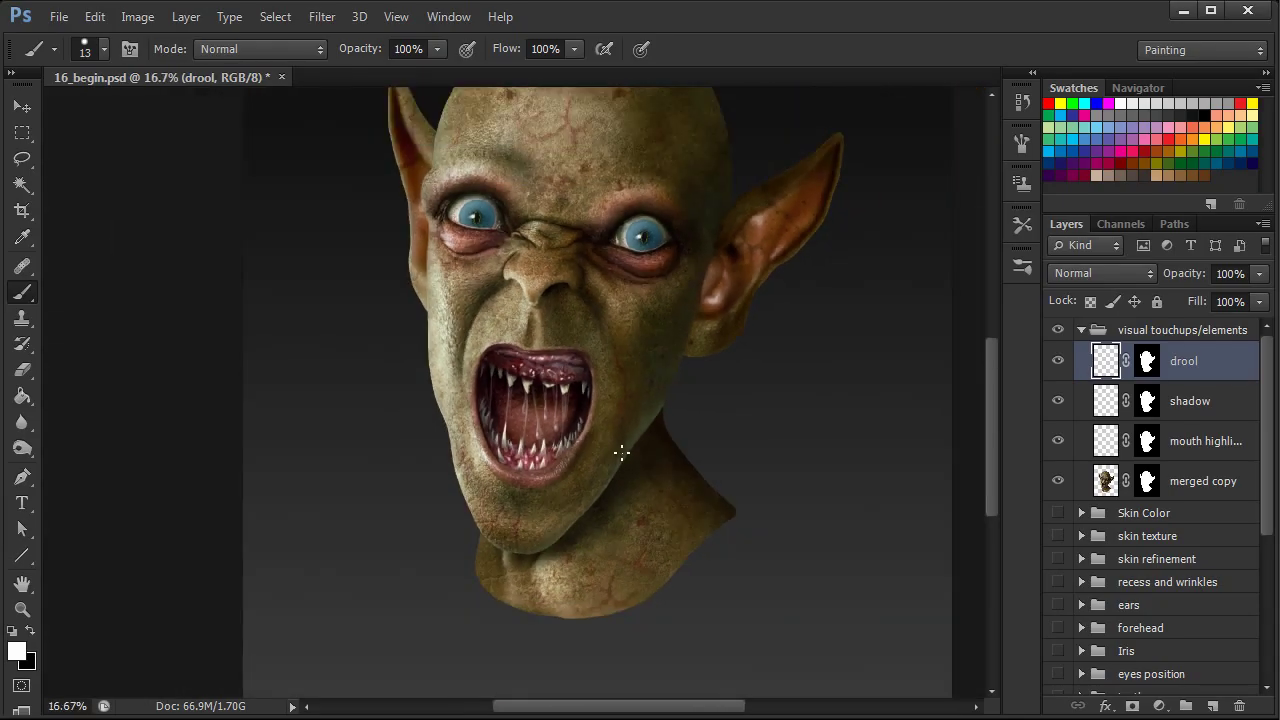
pyautogui.hotkey('ctrl', '+')
pyautogui.hotkey('ctrl', '+')
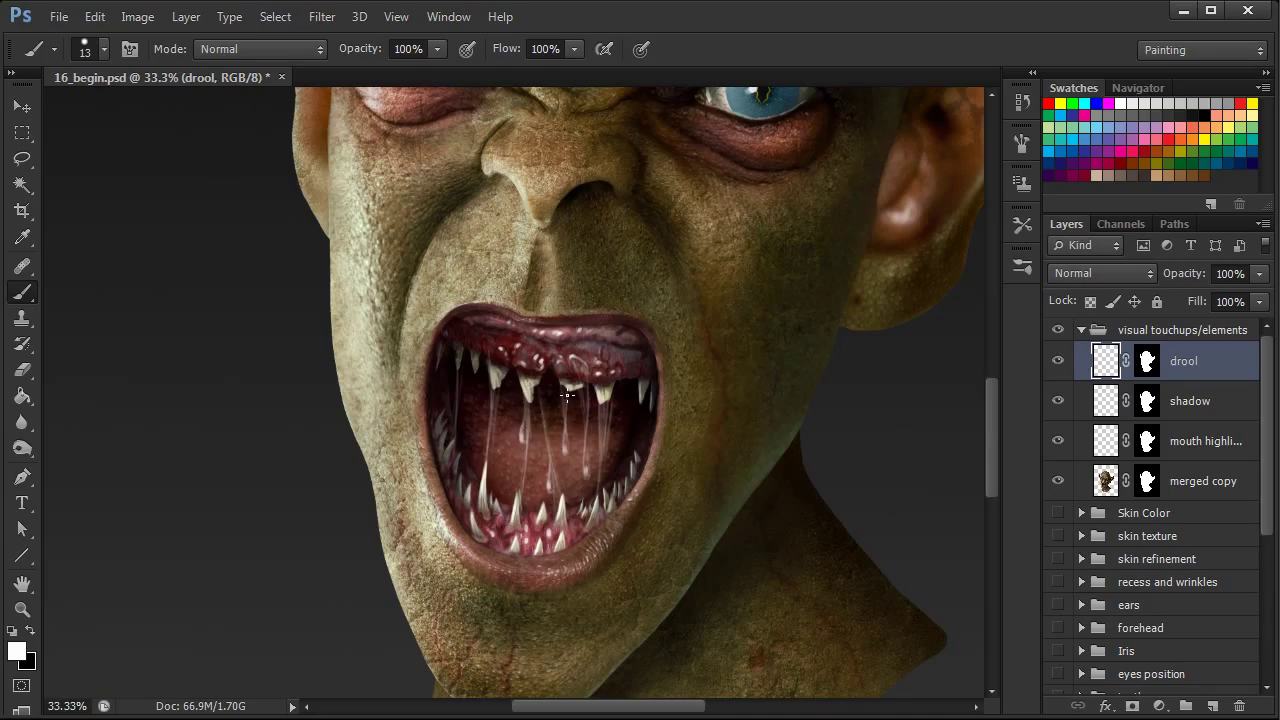
pyautogui.hotkey('ctrl', '-')
pyautogui.hotkey('ctrl', '-')
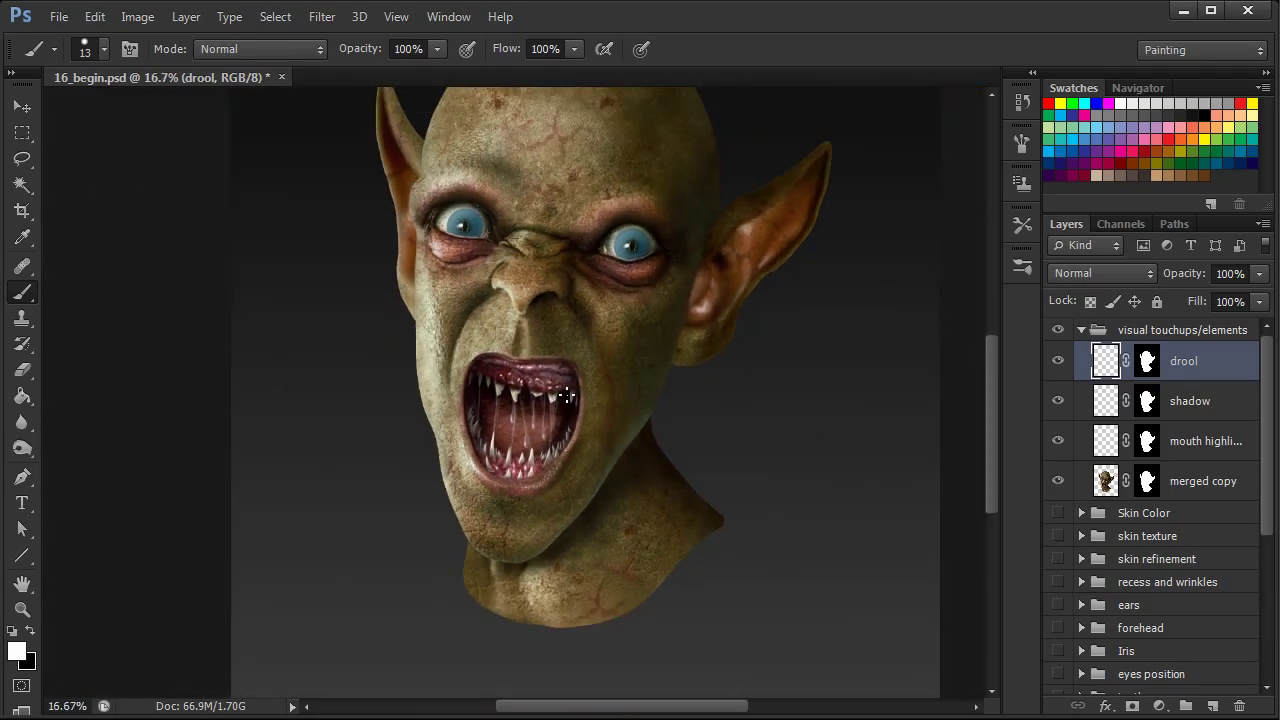
pyautogui.hotkey('ctrl', '+')
pyautogui.hotkey('ctrl', '+')
# Step: Trim the droplets of the hanging drool strands with a soft eraser, first at 37 px and then at 14 px
pyautogui.press('e')
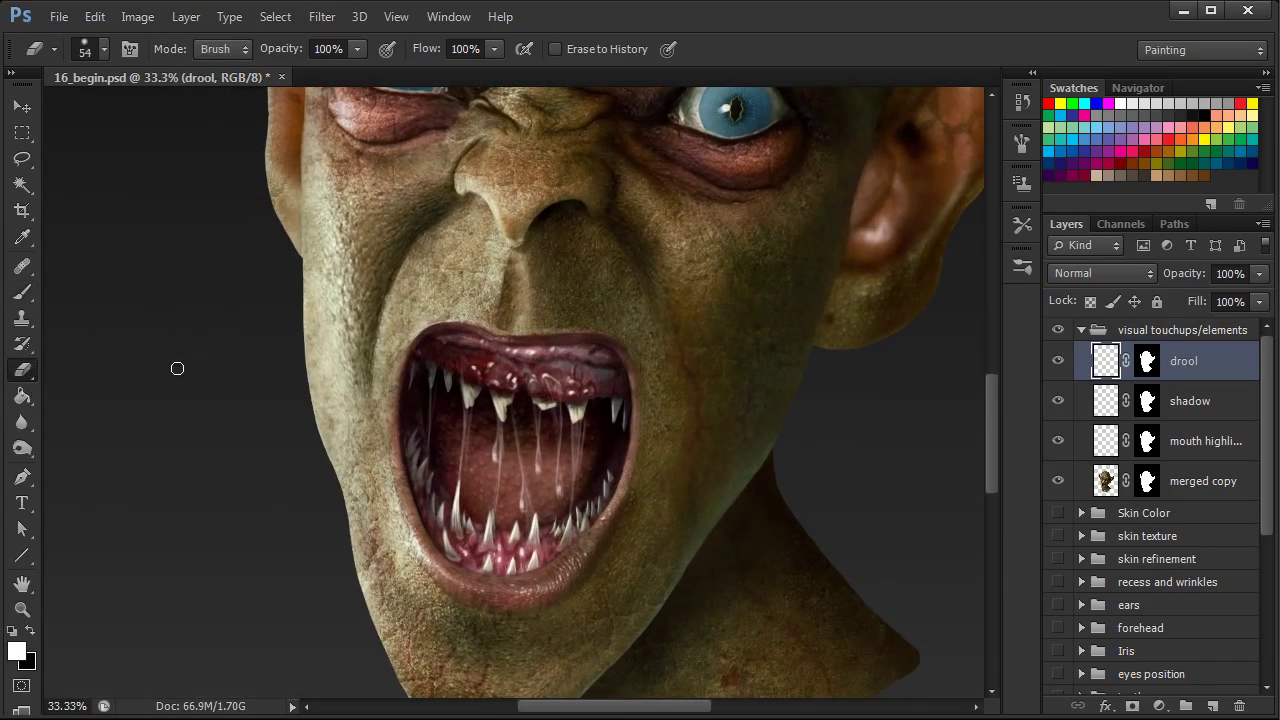
pyautogui.rightClick(631, 467)
pyautogui.click(691, 512)
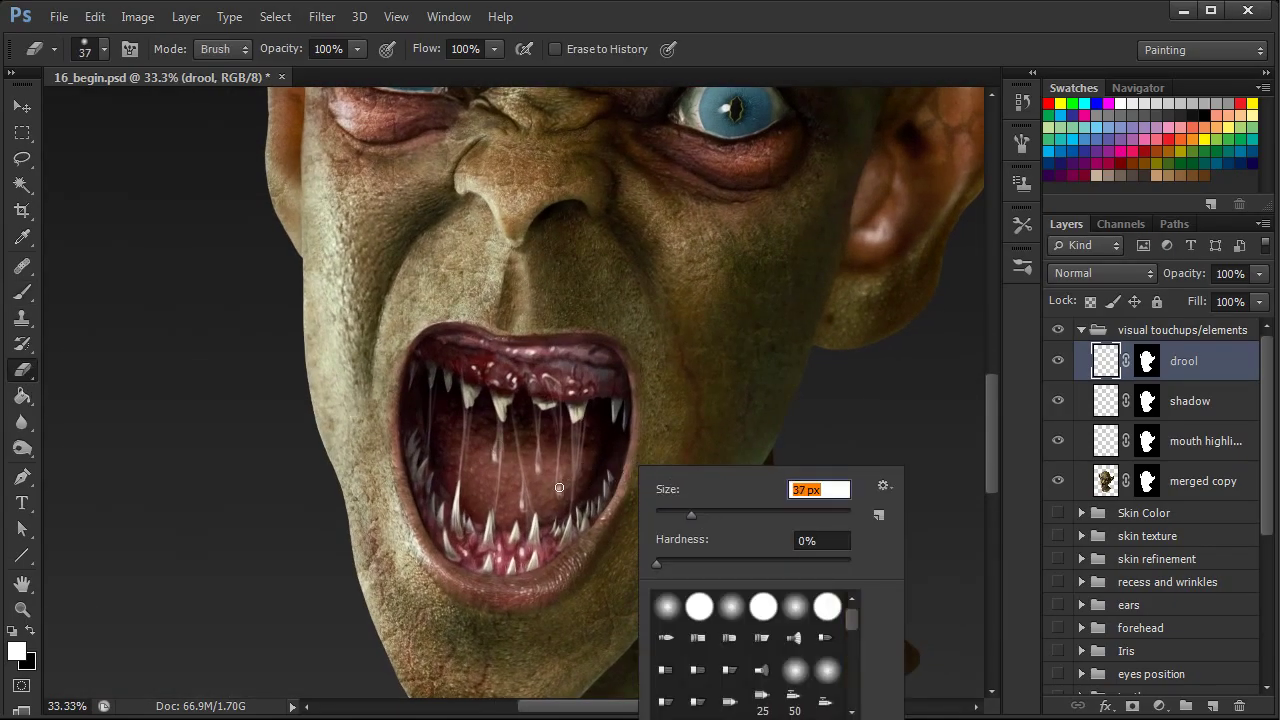
pyautogui.moveTo(560, 488); pyautogui.dragTo(560, 494)
pyautogui.rightClick(565, 467)
pyautogui.click(606, 509)
pyautogui.click(557, 490)
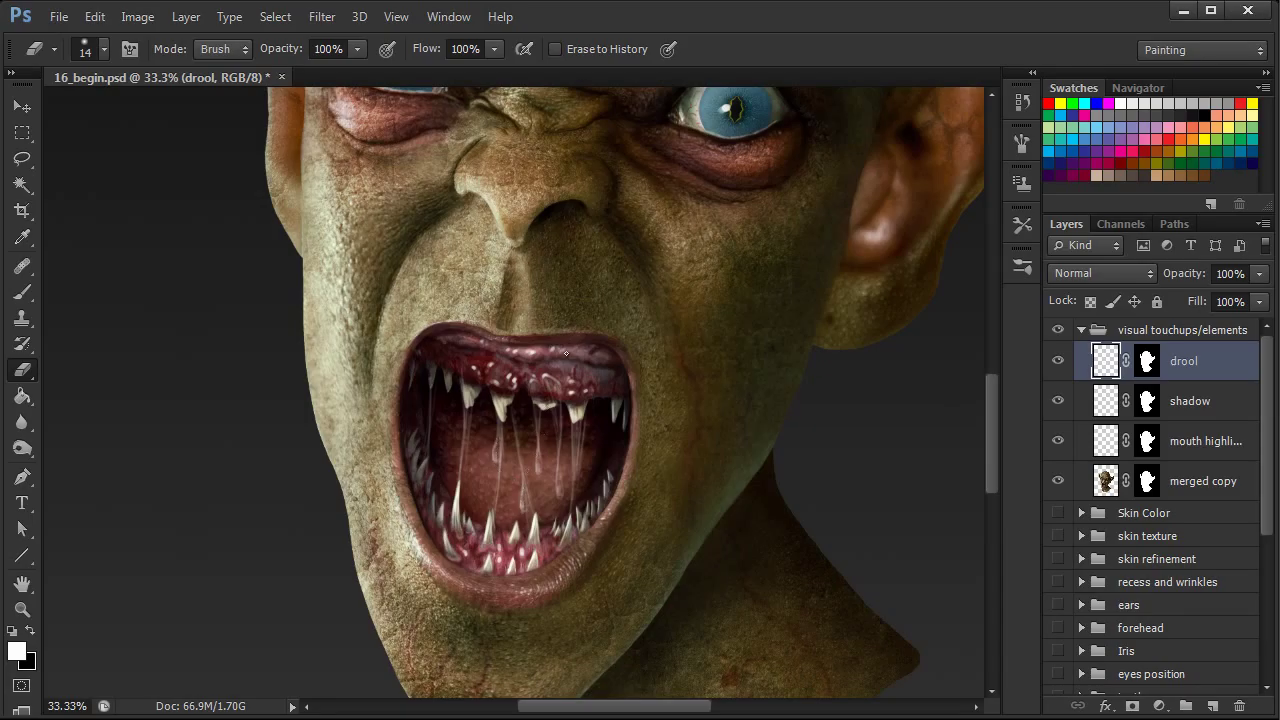
# Step: Paint a thin 13 px drool strand from the far-right upper tooth down to the lower teeth
pyautogui.click(22, 292)
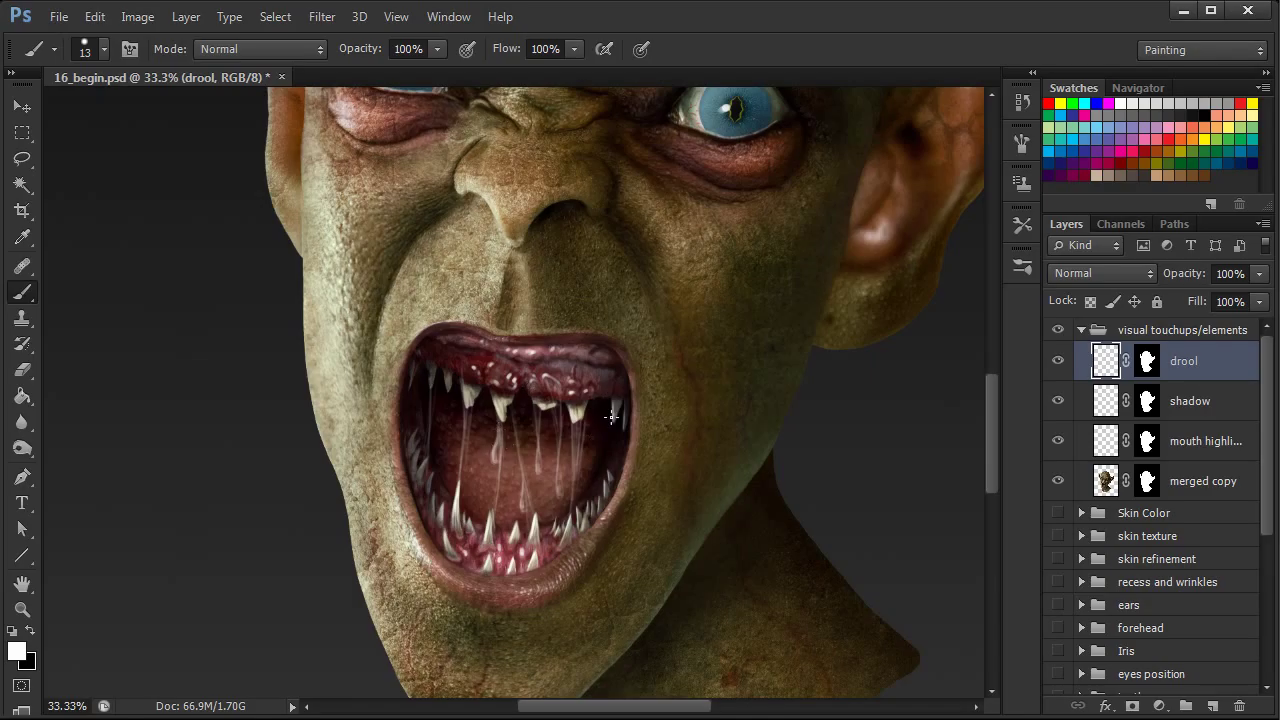
pyautogui.moveTo(610, 412); pyautogui.dragTo(606, 500)
pyautogui.hotkey('ctrl', '-')
pyautogui.hotkey('ctrl', '-')
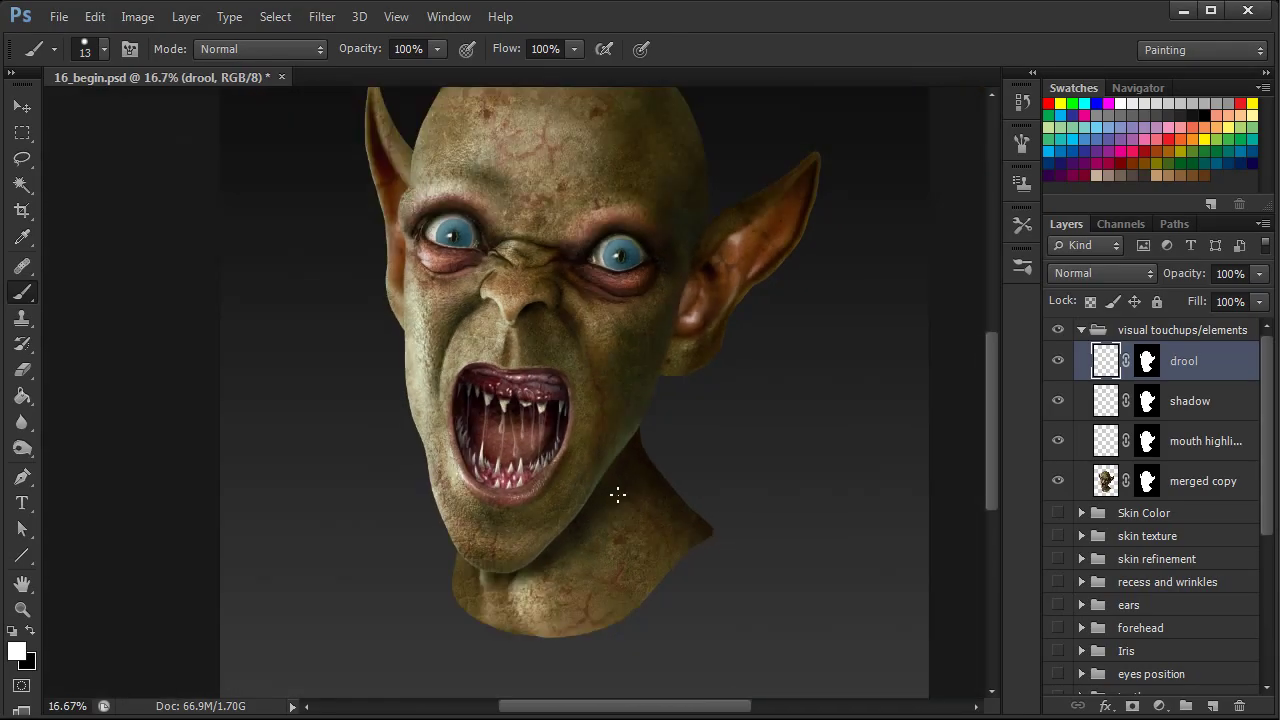
pyautogui.scroll(1, 990, 448)
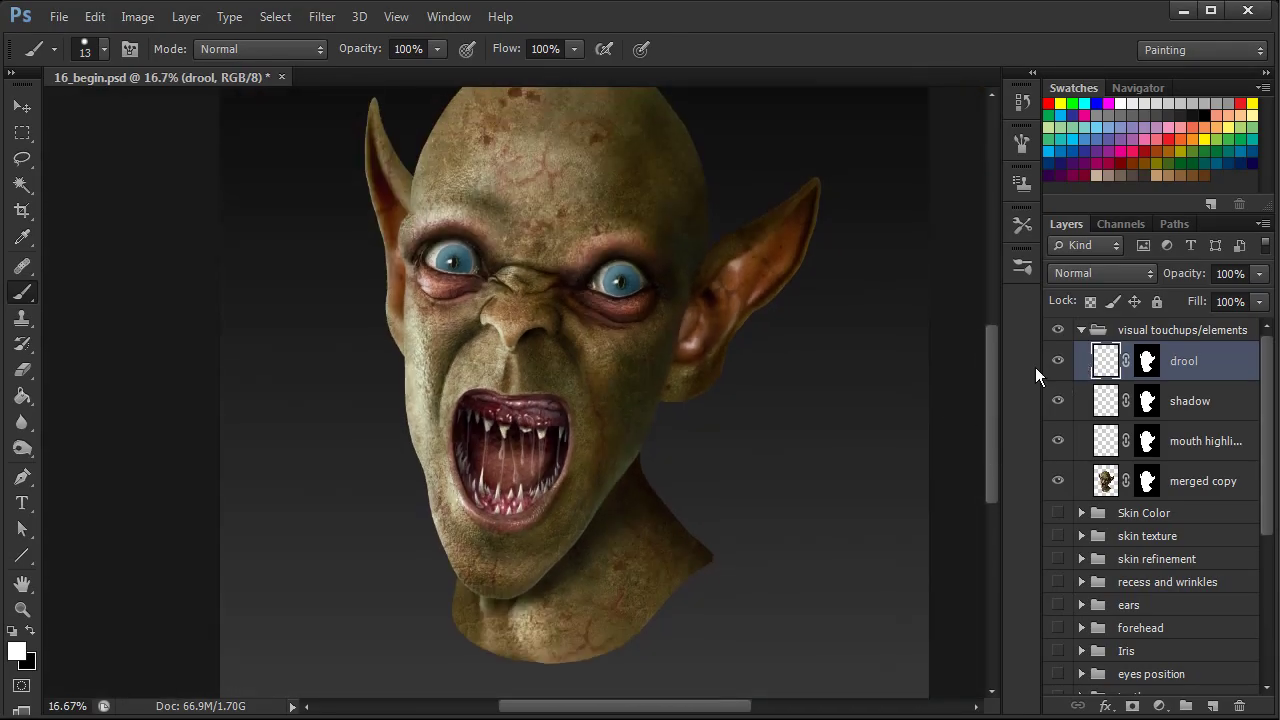
# Step: Select the shadow layer, swap to the dark foreground colour, and set up a soft round brush at 25 px with 0% hardness
pyautogui.click(1197, 406)
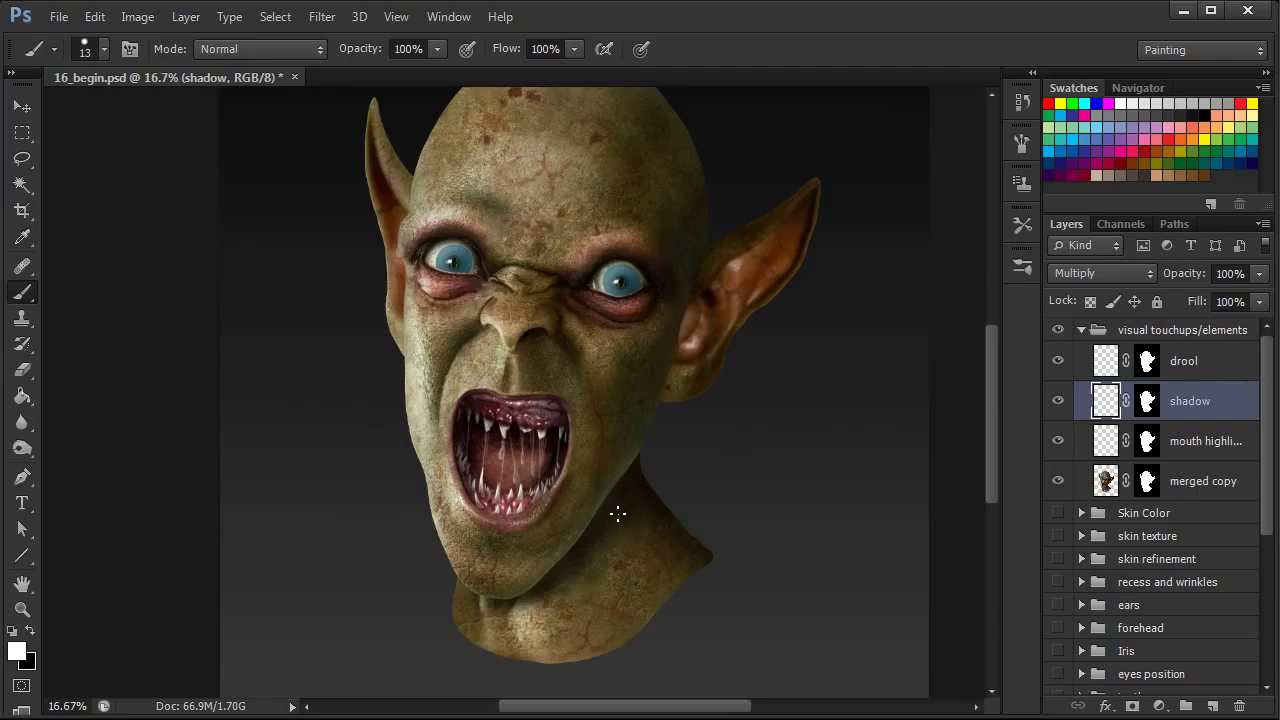
pyautogui.press('x')
pyautogui.rightClick(698, 378)
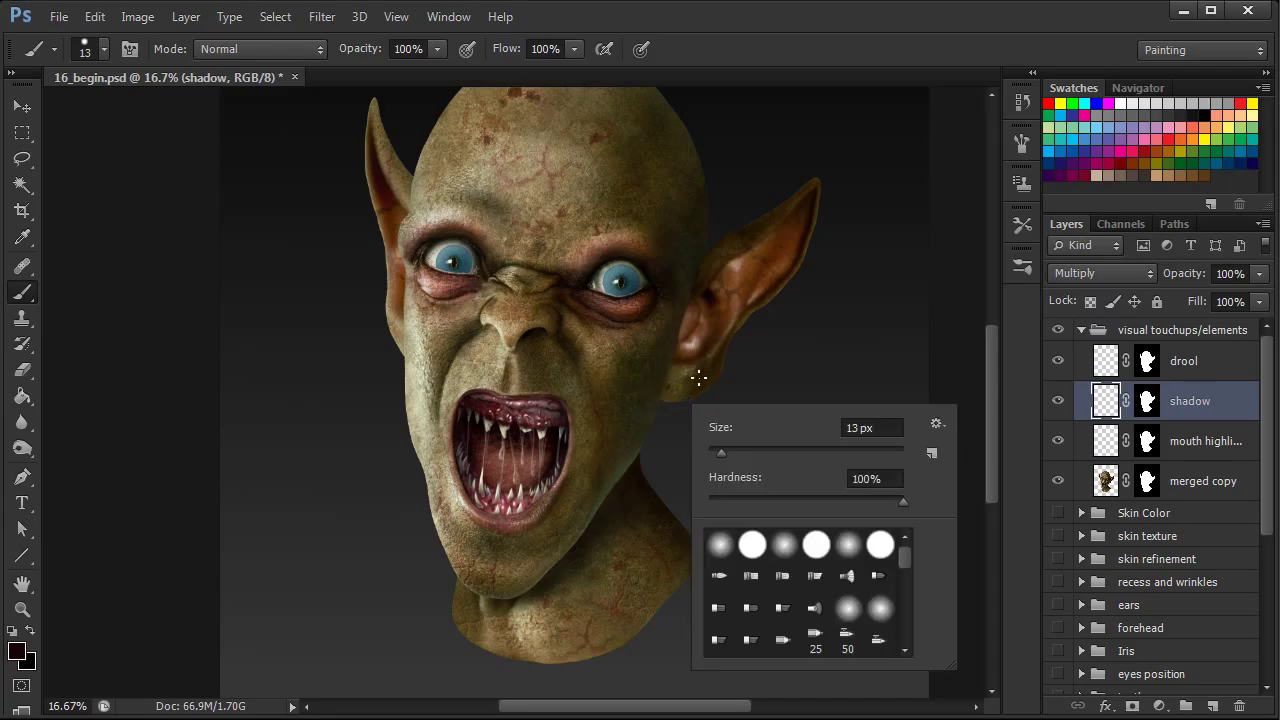
pyautogui.click(719, 544)
pyautogui.click(1020, 143)
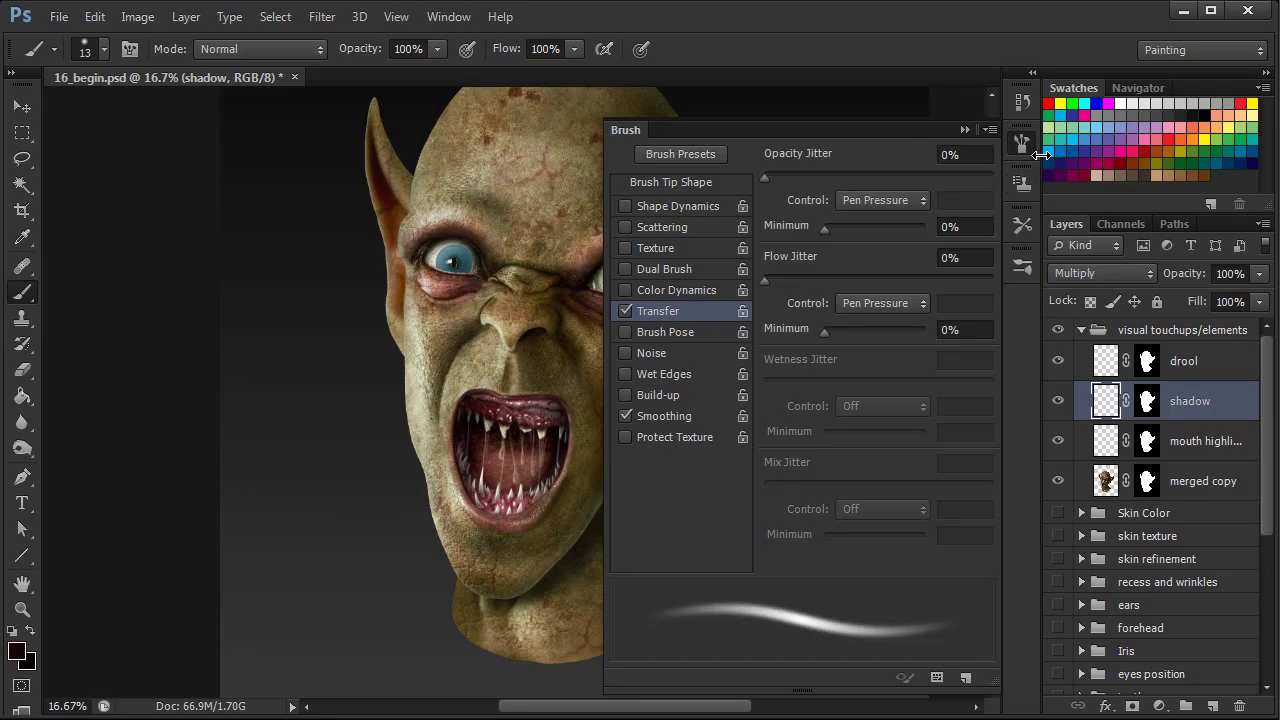
pyautogui.click(1020, 143)
pyautogui.rightClick(725, 348)
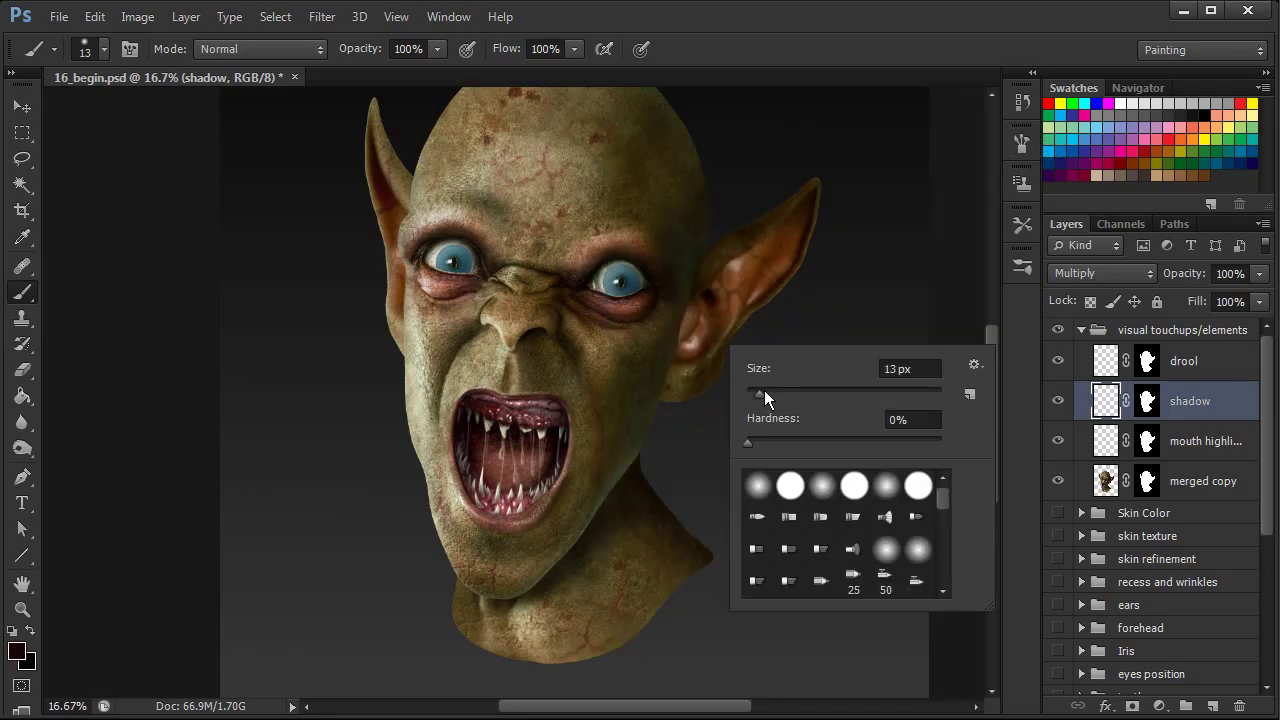
pyautogui.moveTo(760, 393); pyautogui.dragTo(770, 393)
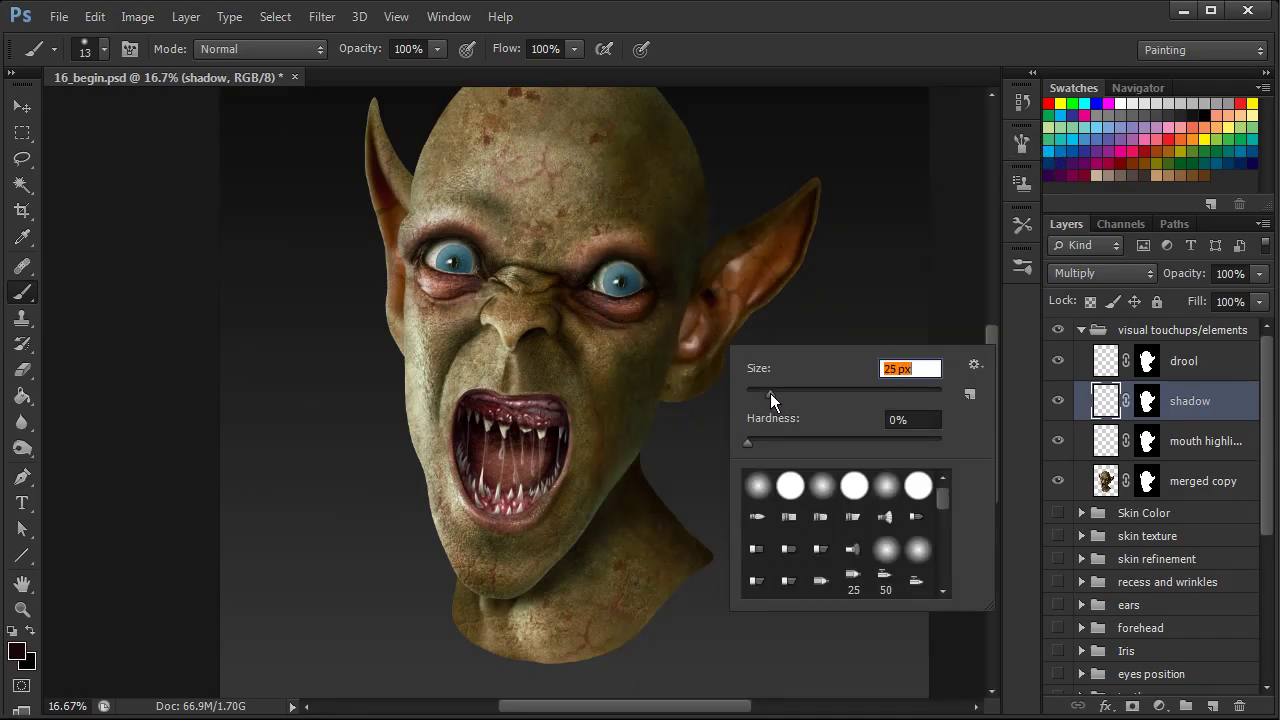
pyautogui.moveTo(989, 337); pyautogui.dragTo(991, 319)
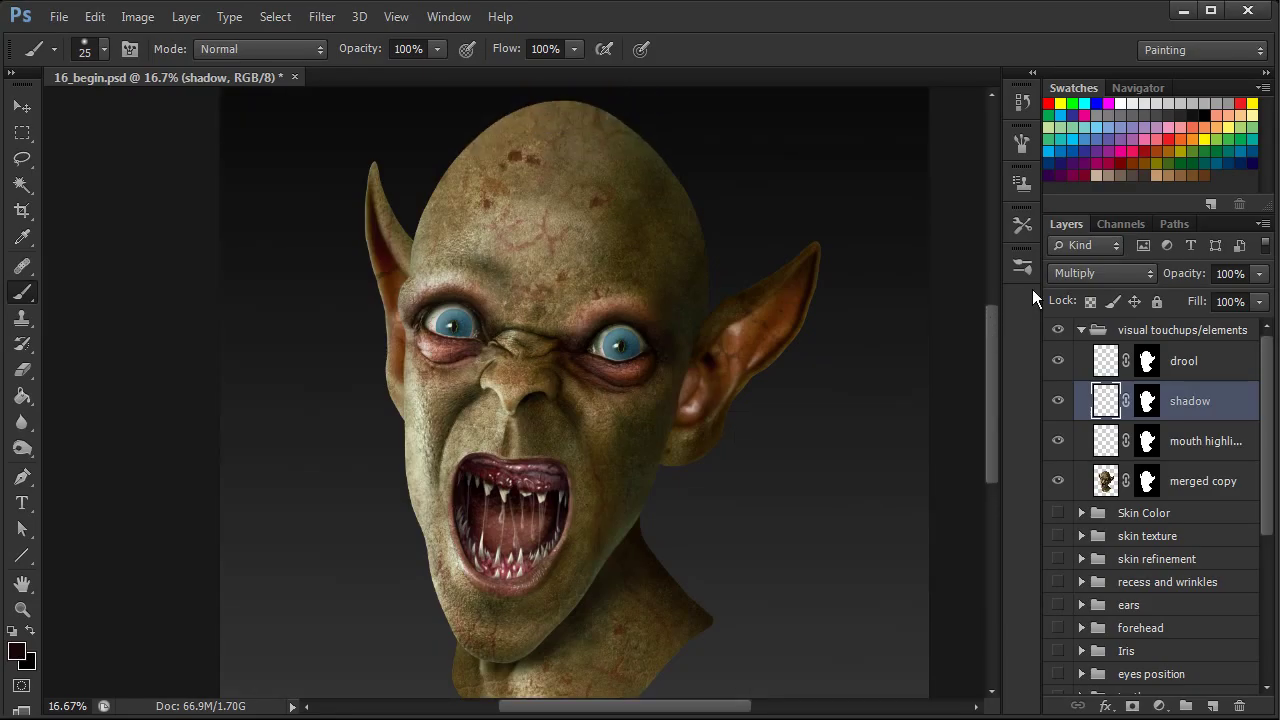
# Step: Paint soft dark shading along the upper lip and upper teeth on the shadow layer, then size the brush to 78 px
pyautogui.rightClick(572, 504)
pyautogui.write('110')
pyautogui.click(737, 548)
pyautogui.press('Return')
pyautogui.moveTo(552, 491); pyautogui.dragTo(539, 489)
pyautogui.rightClick(598, 441)
pyautogui.click(677, 500)
pyautogui.press('Return')
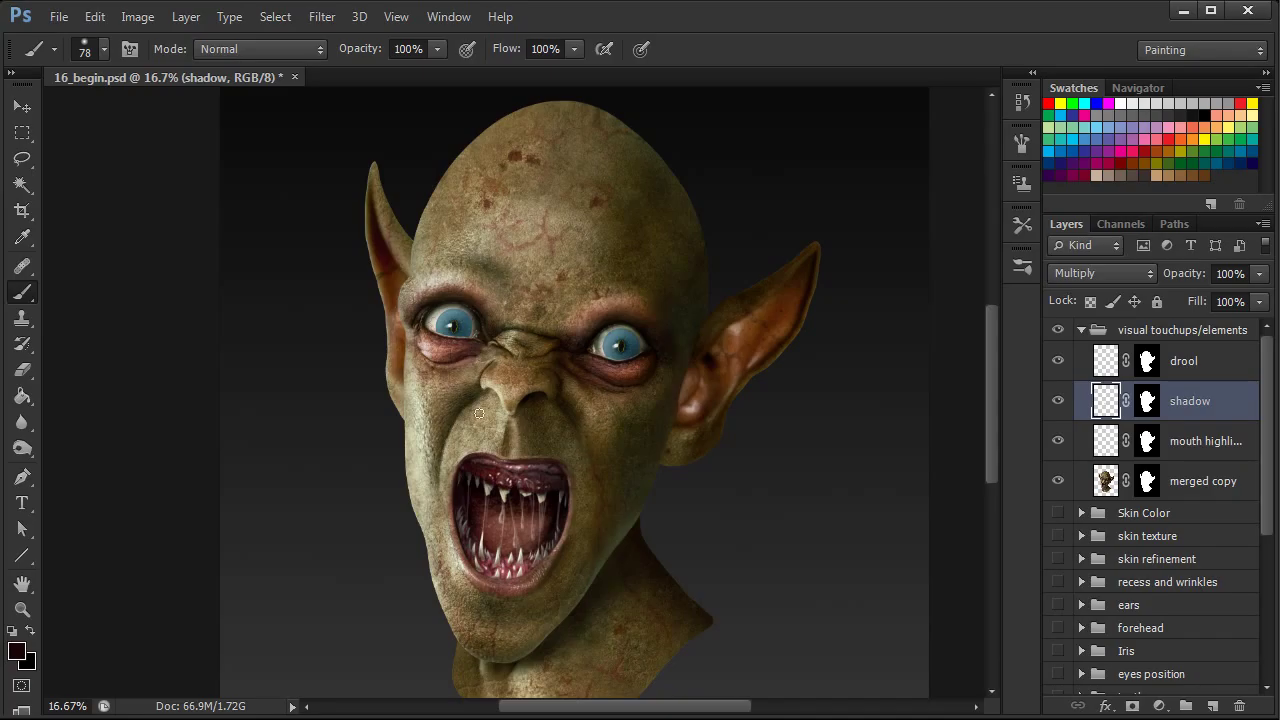
# Step: Enlarge the soft brush to 112 px and darken the inside of the mouth on the shadow layer
pyautogui.rightClick(511, 473)
pyautogui.moveTo(604, 510); pyautogui.dragTo(634, 510)
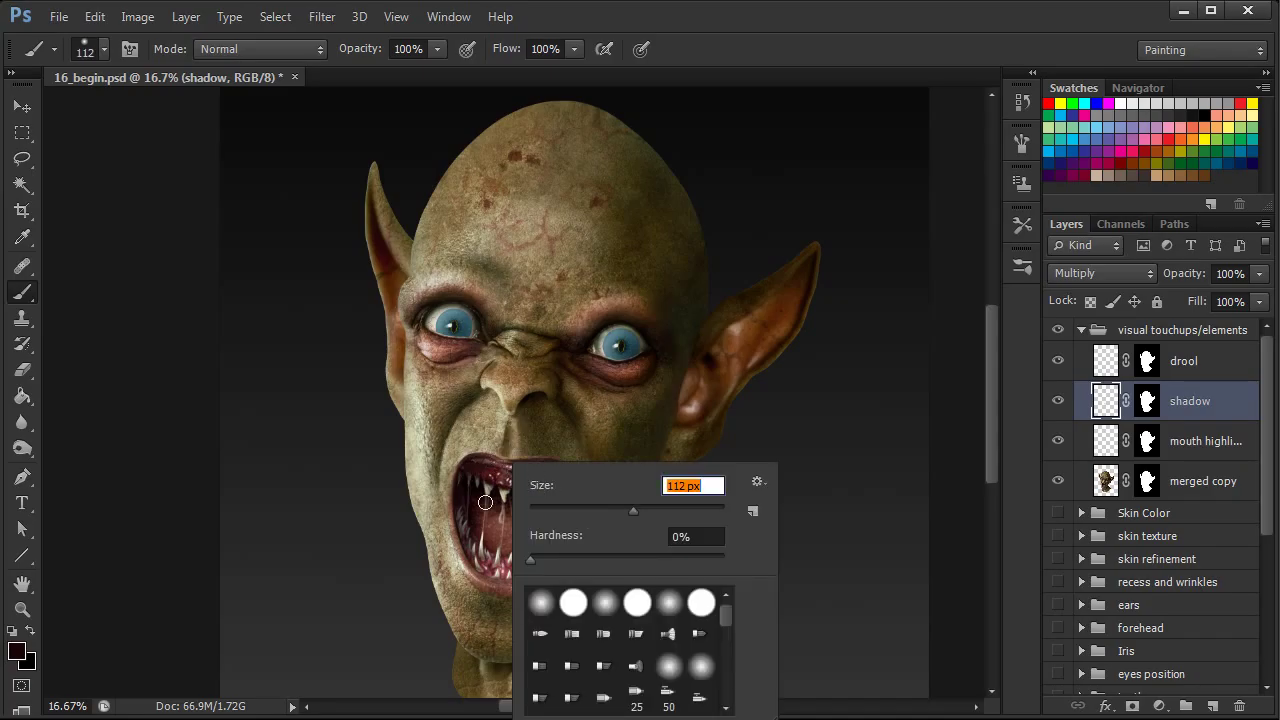
pyautogui.press('Return')
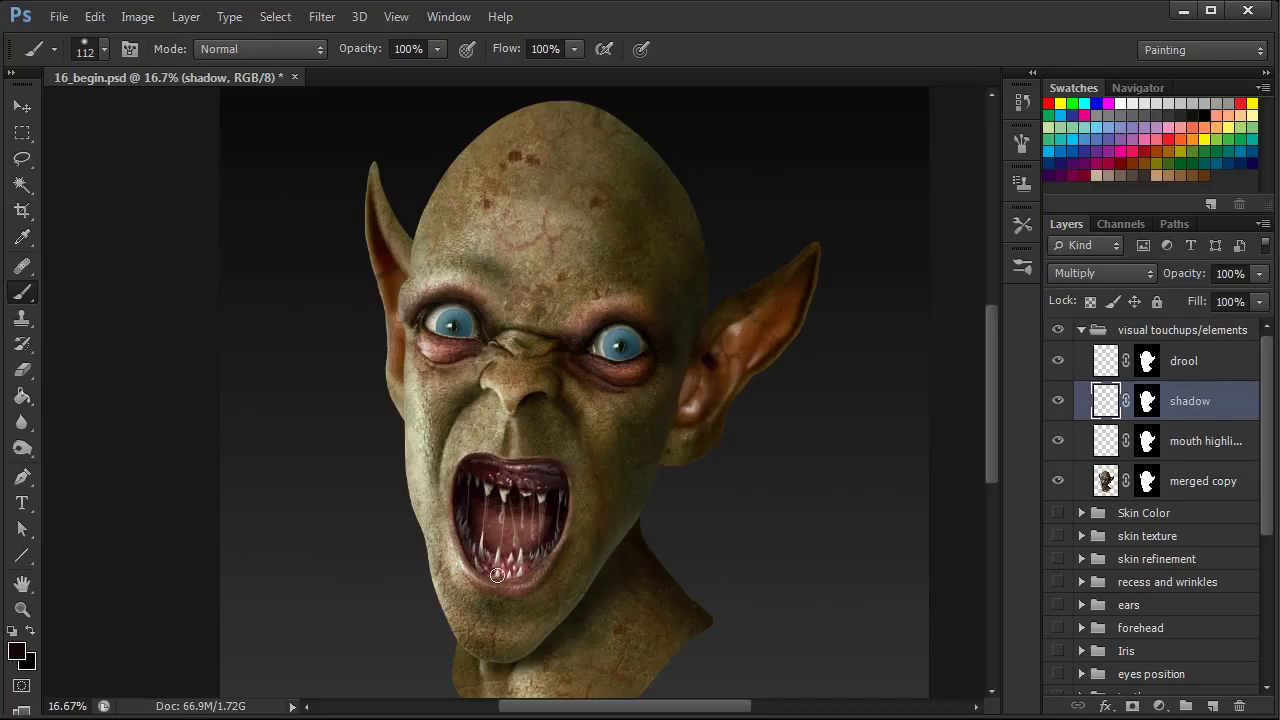
# Step: Darken the lower gums with a 37 px soft brush and toggle the shadow layer's visibility to compare the shading
pyautogui.rightClick(558, 554)
pyautogui.click(611, 596)
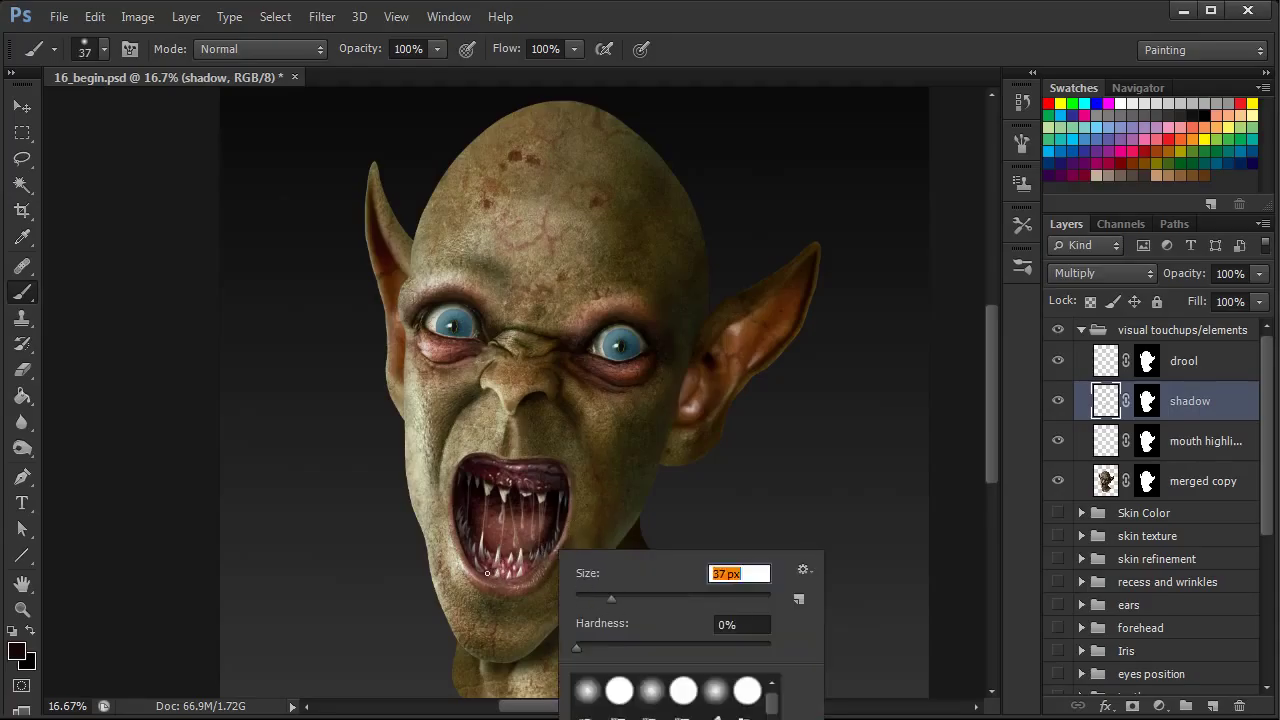
pyautogui.click(498, 579)
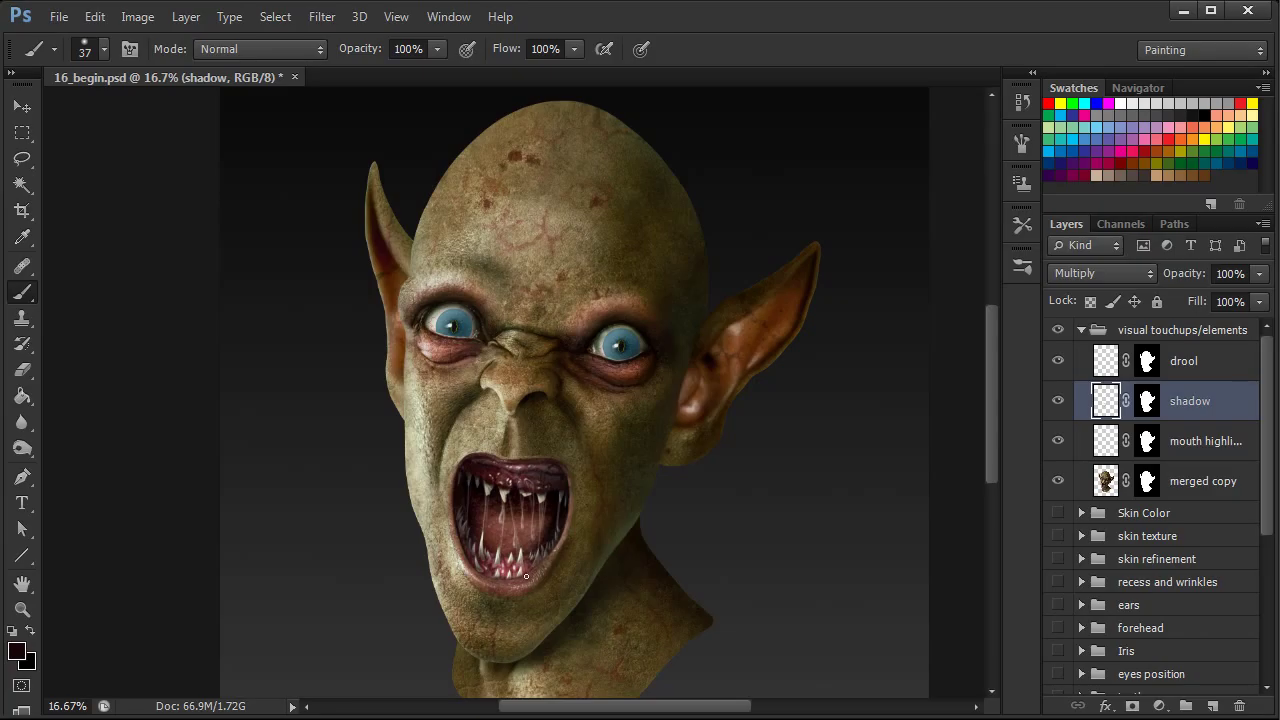
pyautogui.click(1059, 400)
pyautogui.click(1060, 401)
pyautogui.click(1061, 400)
pyautogui.click(1061, 400)
# Step: Erase excess shadow from the upper lip and central upper teeth on the shadow layer
pyautogui.press('e')
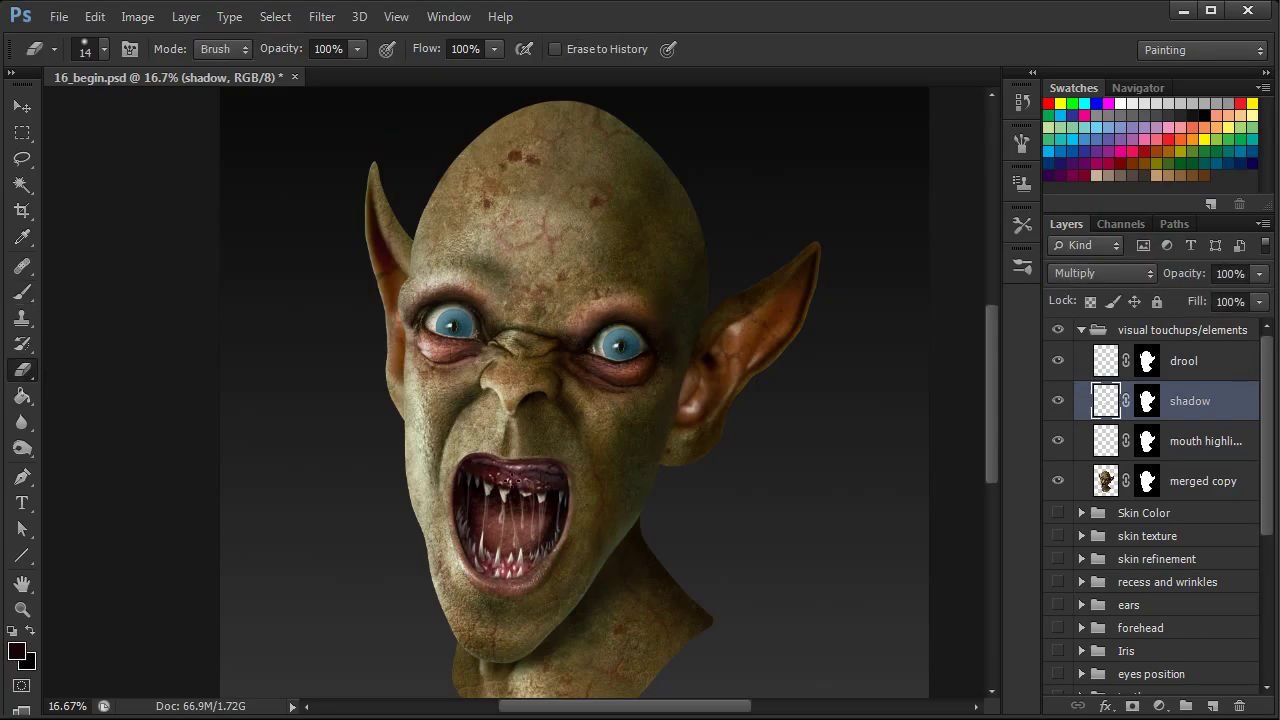
pyautogui.rightClick(684, 536)
pyautogui.moveTo(502, 481)
pyautogui.mouseDown()
pyautogui.moveTo(506, 471)
pyautogui.moveTo(530, 485)
pyautogui.moveTo(496, 485)
pyautogui.moveTo(515, 478)
pyautogui.moveTo(518, 492)
pyautogui.moveTo(524, 482)
pyautogui.mouseUp()
# Step: Reduce the soft brush to 20 px and deepen the shadow creases beneath the eyes
pyautogui.click(22, 292)
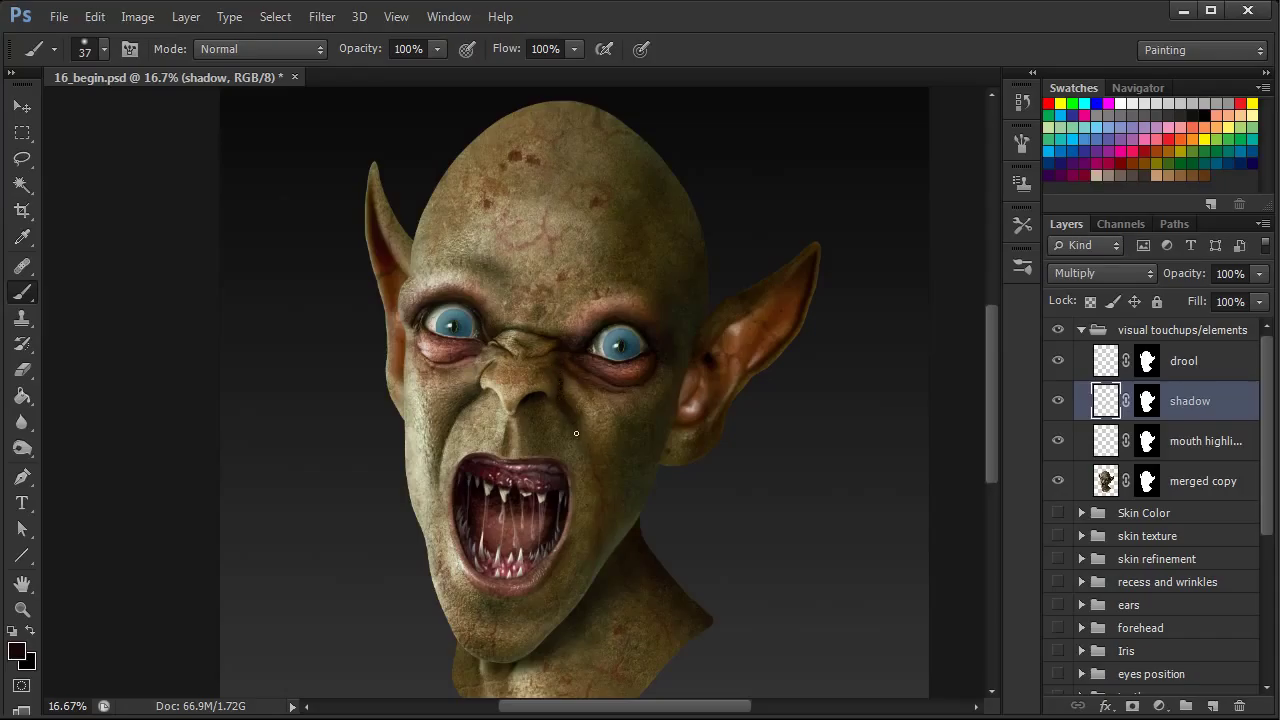
pyautogui.rightClick(544, 337)
pyautogui.moveTo(599, 388); pyautogui.dragTo(595, 386)
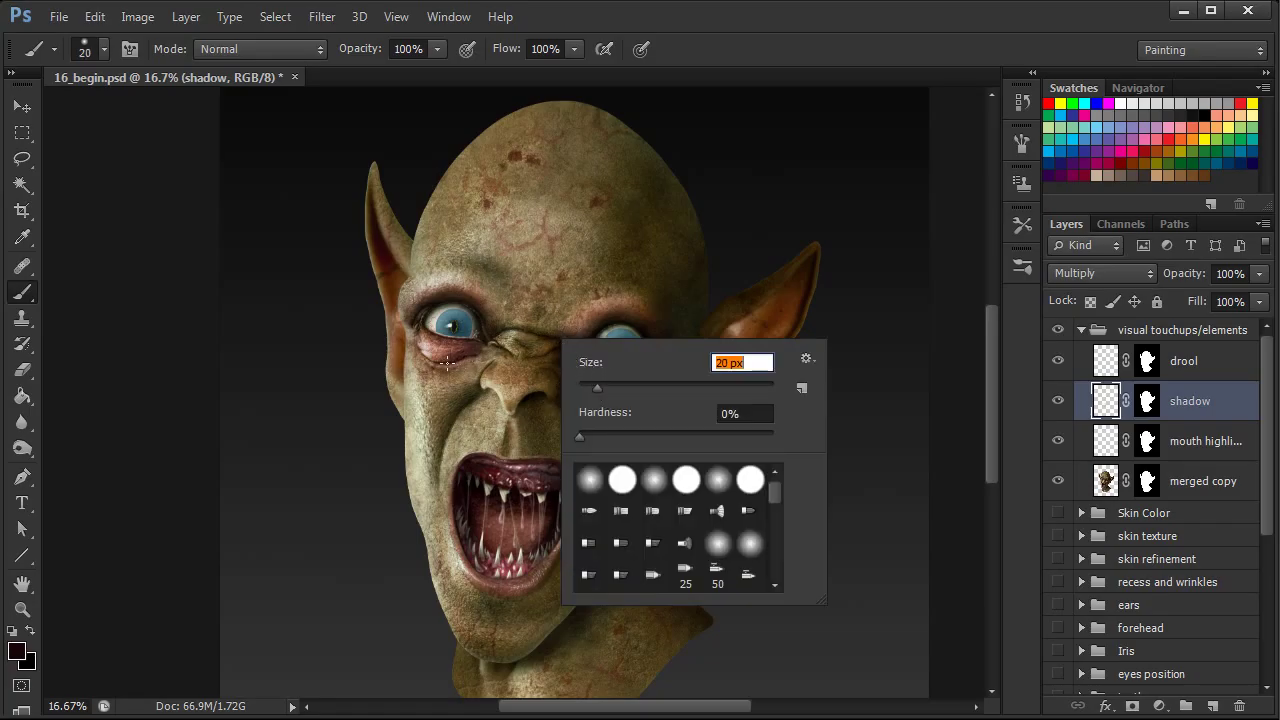
pyautogui.press('Return')
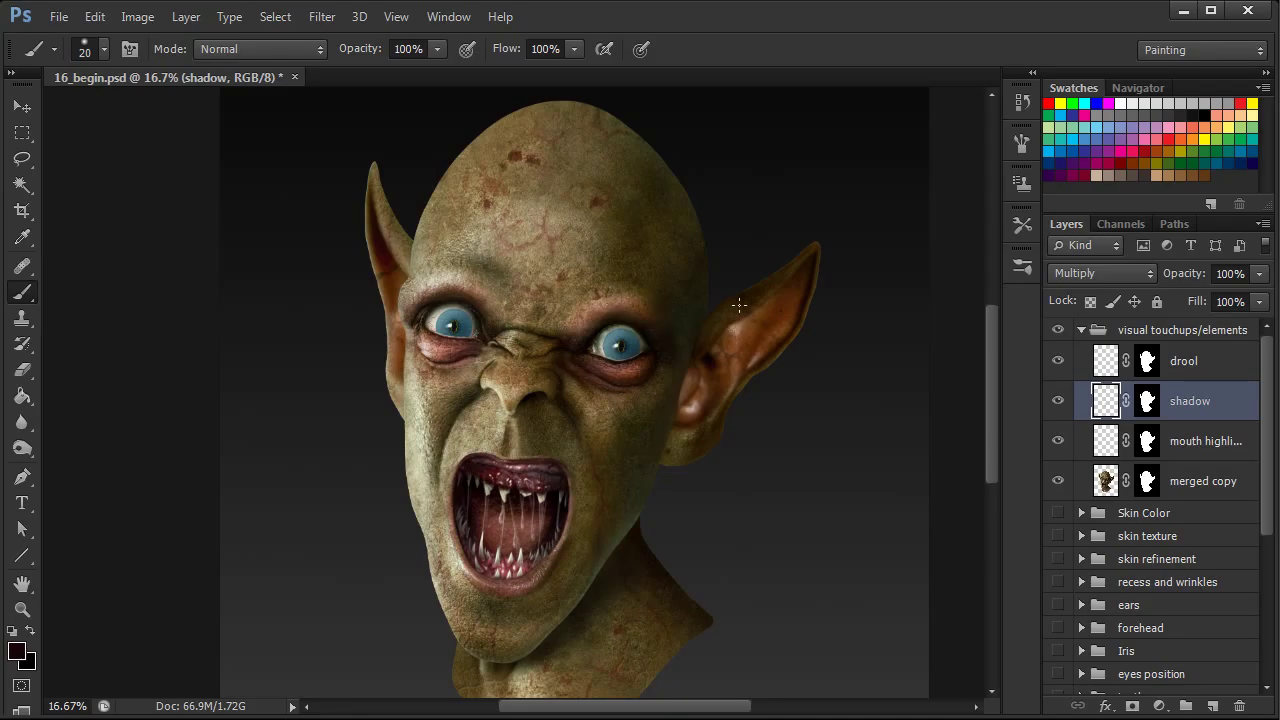
# Step: Shade the upper rim and inner folds of the large right ear, using a 27 px soft brush for the finer edges
pyautogui.rightClick(773, 338)
pyautogui.moveTo(812, 371); pyautogui.dragTo(858, 360)
pyautogui.press('Return')
pyautogui.rightClick(776, 309)
pyautogui.click(825, 357)
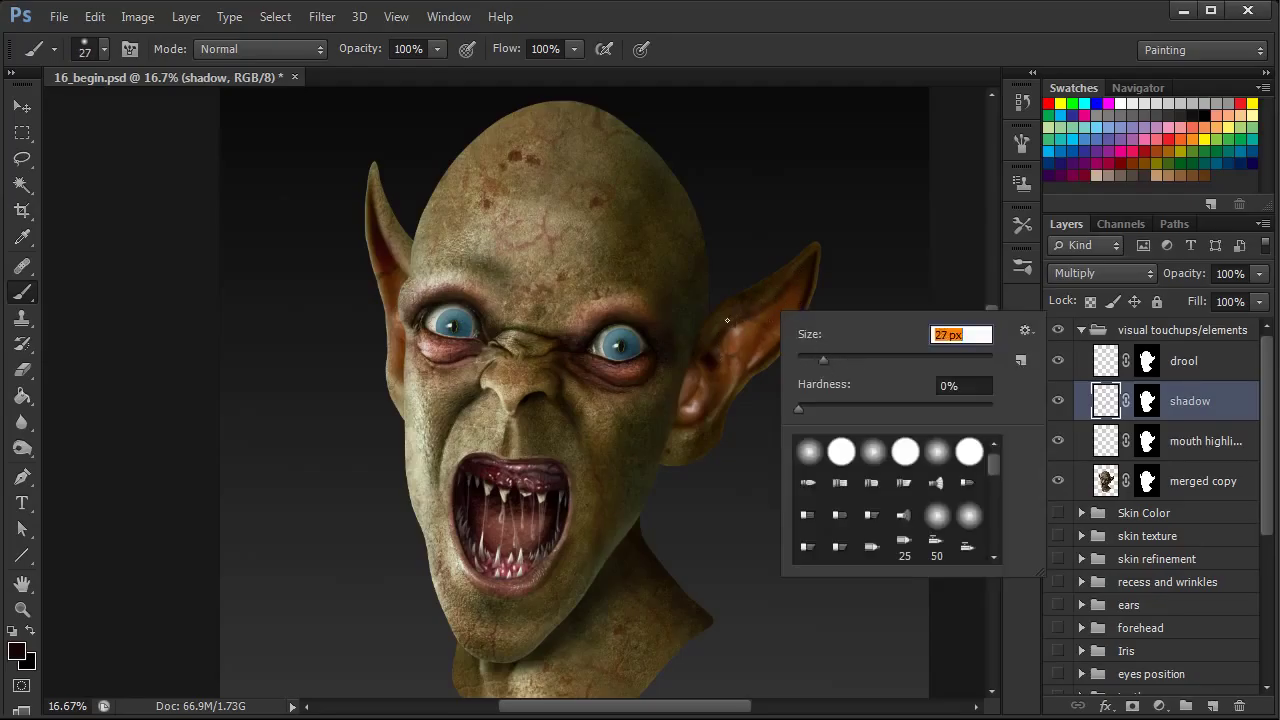
pyautogui.click(730, 319)
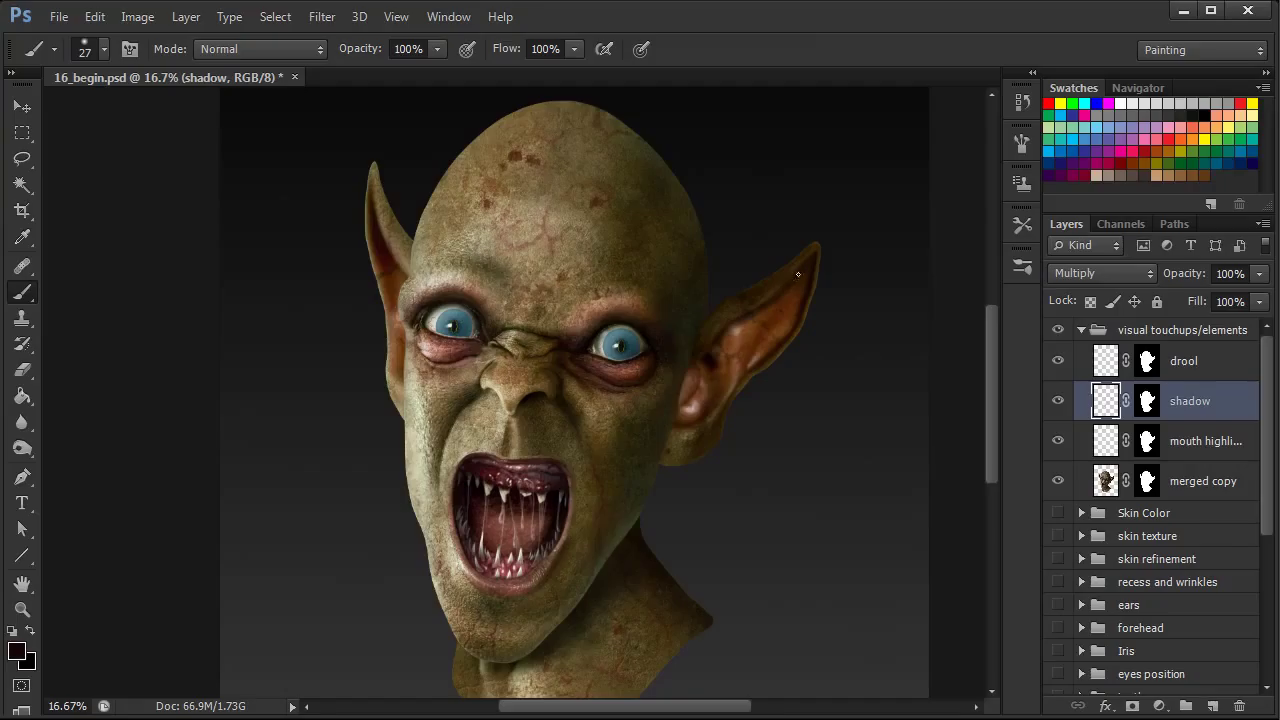
# Step: Darken the inner hollow of the right ear with a 43 px brush, then soften excess ear shadow with the eraser
pyautogui.rightClick(710, 365)
pyautogui.moveTo(771, 413); pyautogui.dragTo(785, 413)
pyautogui.click(708, 403)
pyautogui.click(22, 369)
pyautogui.rightClick(735, 329)
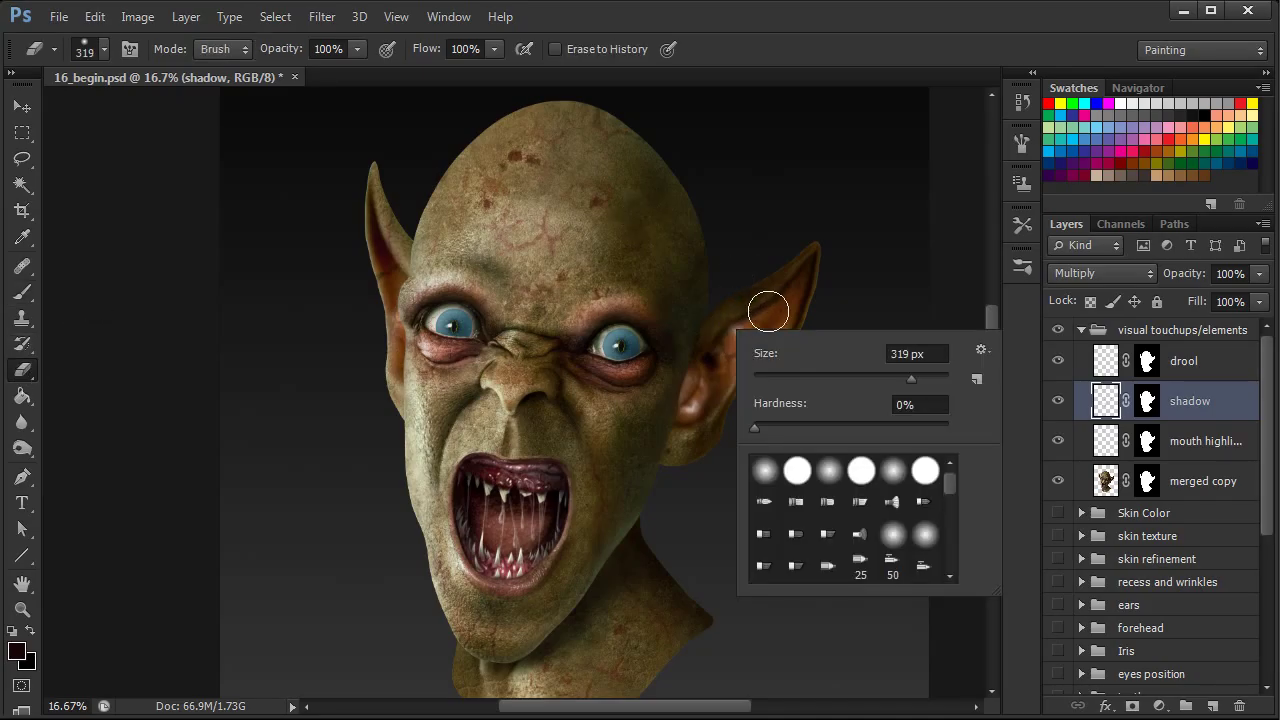
pyautogui.click(783, 302)
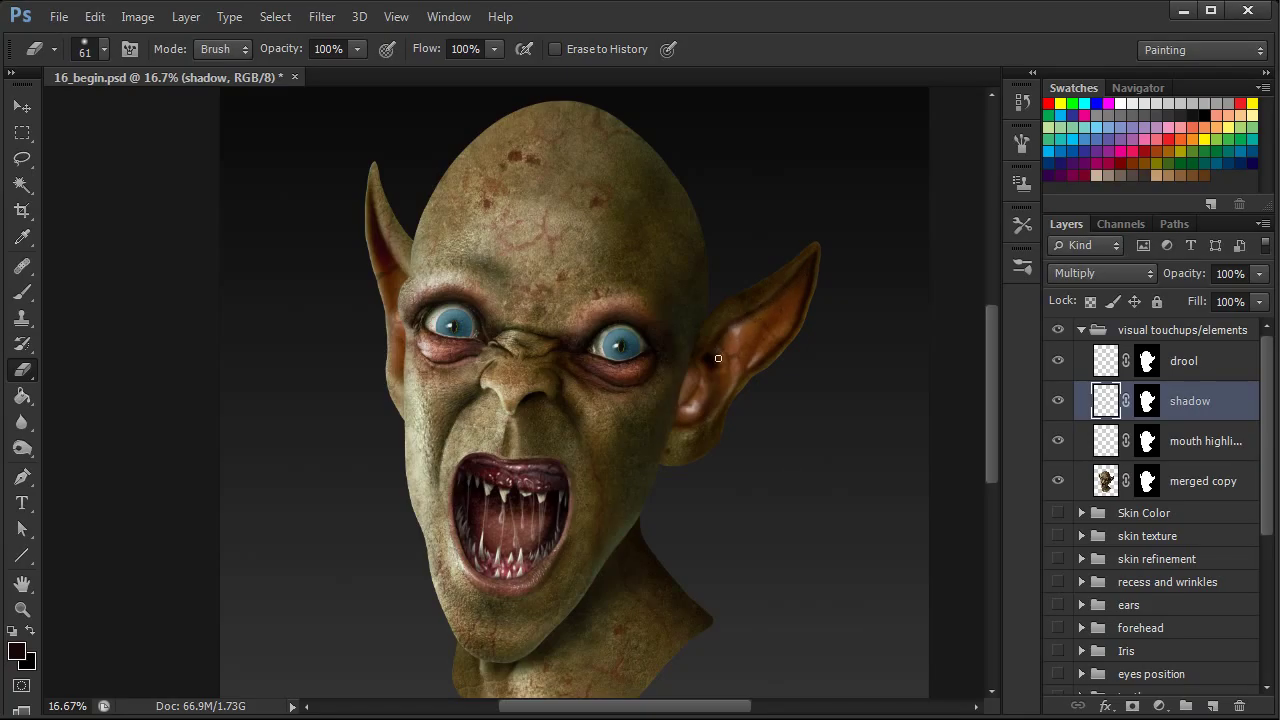
# Step: Set the soft brush to 52 px and paint further shadows around the ears and face on the shadow layer
pyautogui.click(22, 292)
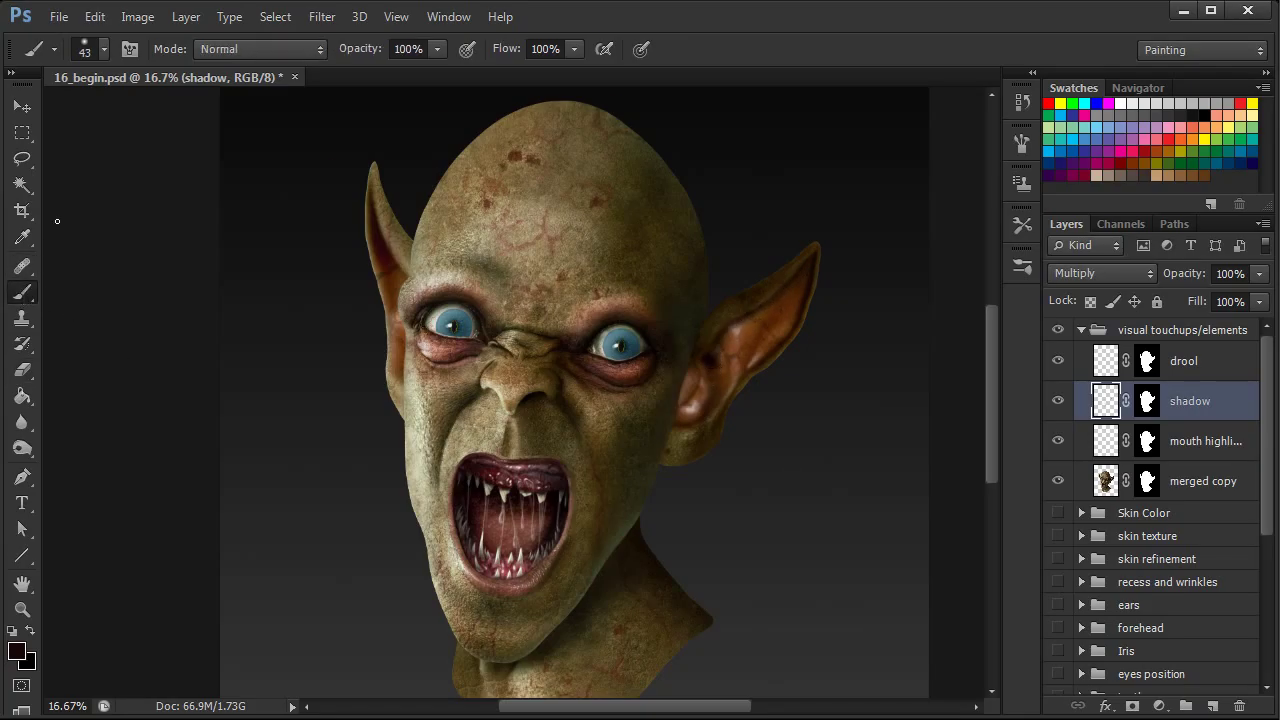
pyautogui.rightClick(394, 272)
pyautogui.moveTo(464, 319); pyautogui.dragTo(474, 319)
pyautogui.press('Return')
pyautogui.scroll(-1, 989, 452)
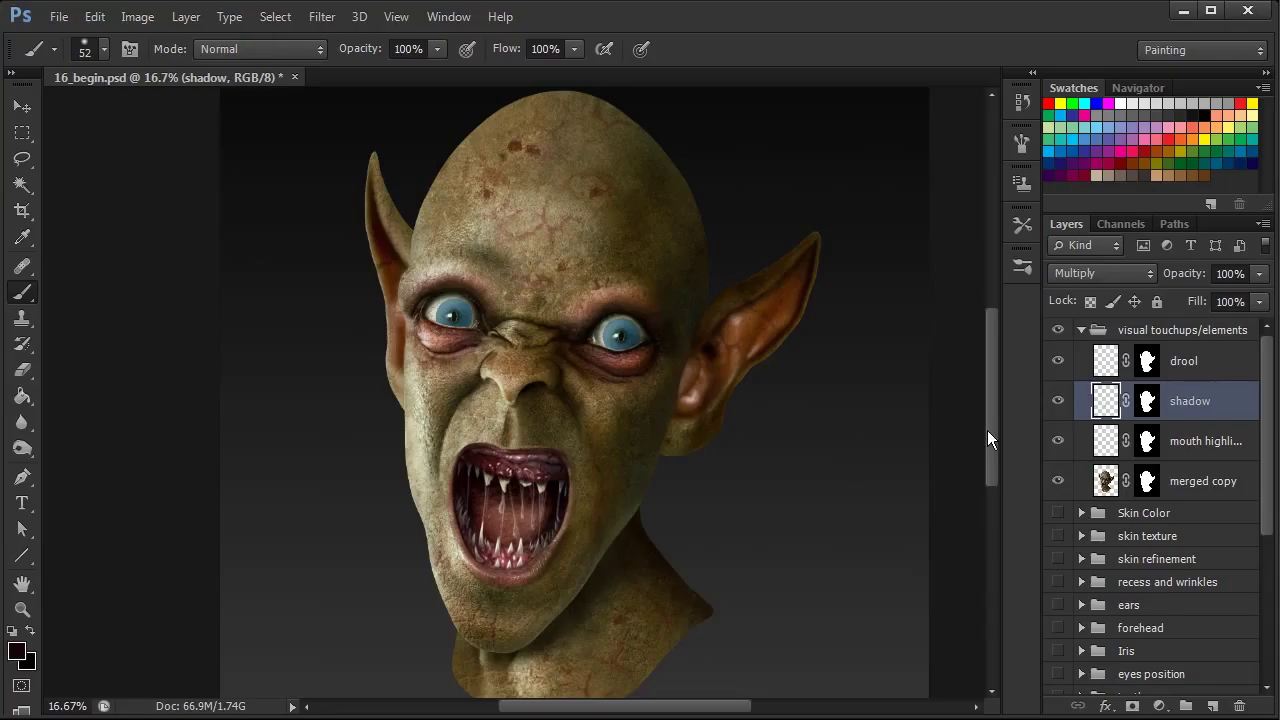
pyautogui.scroll(-1, 994, 374)
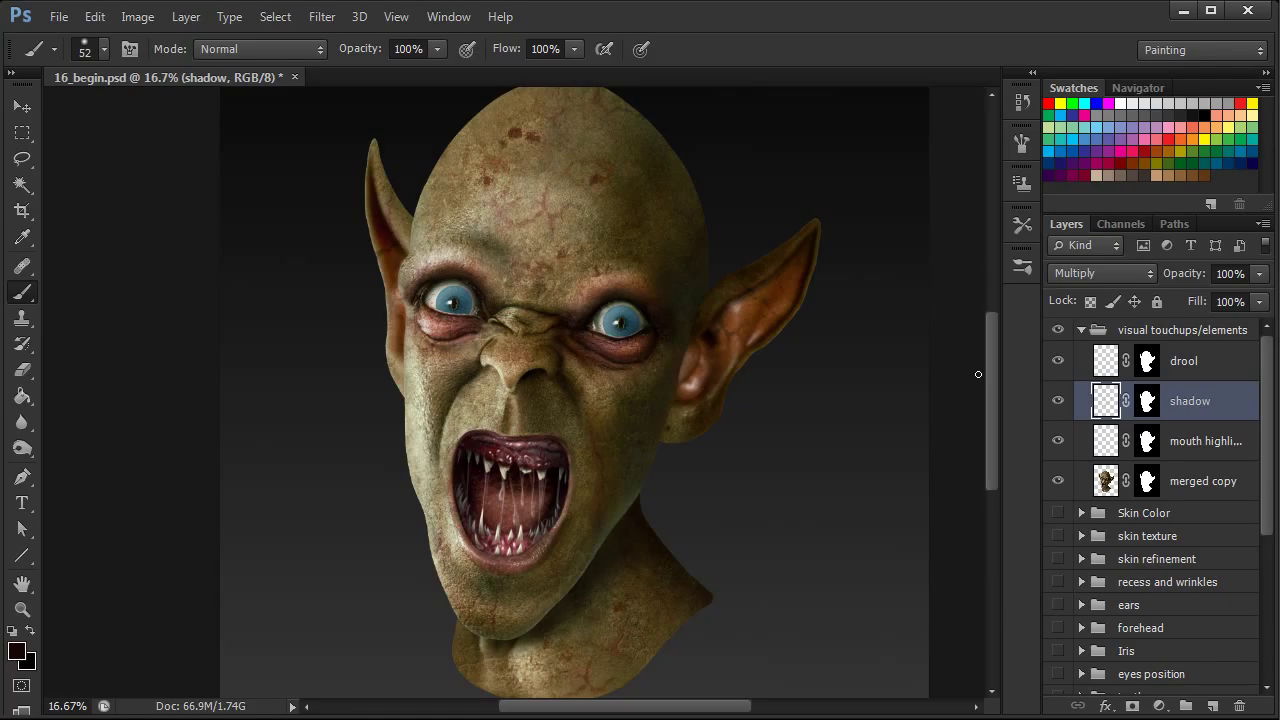
pyautogui.scroll(2, 988, 441)
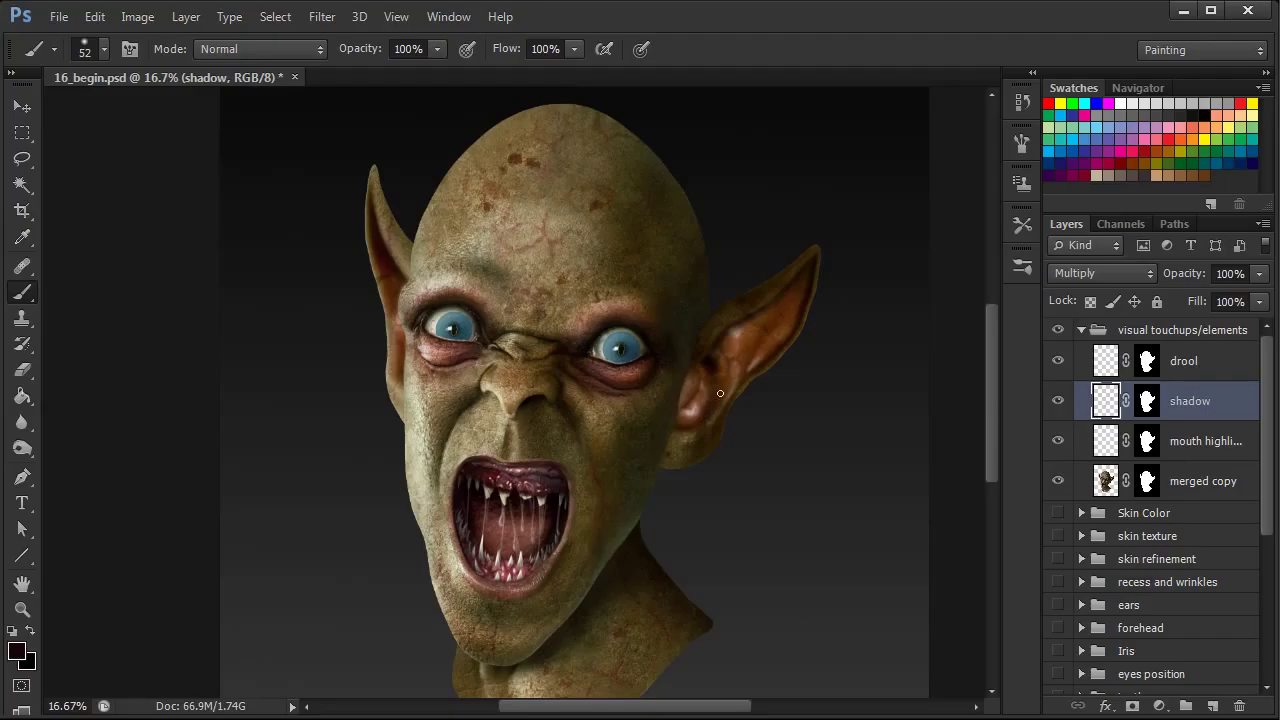
pyautogui.moveTo(992, 397); pyautogui.dragTo(992, 404)
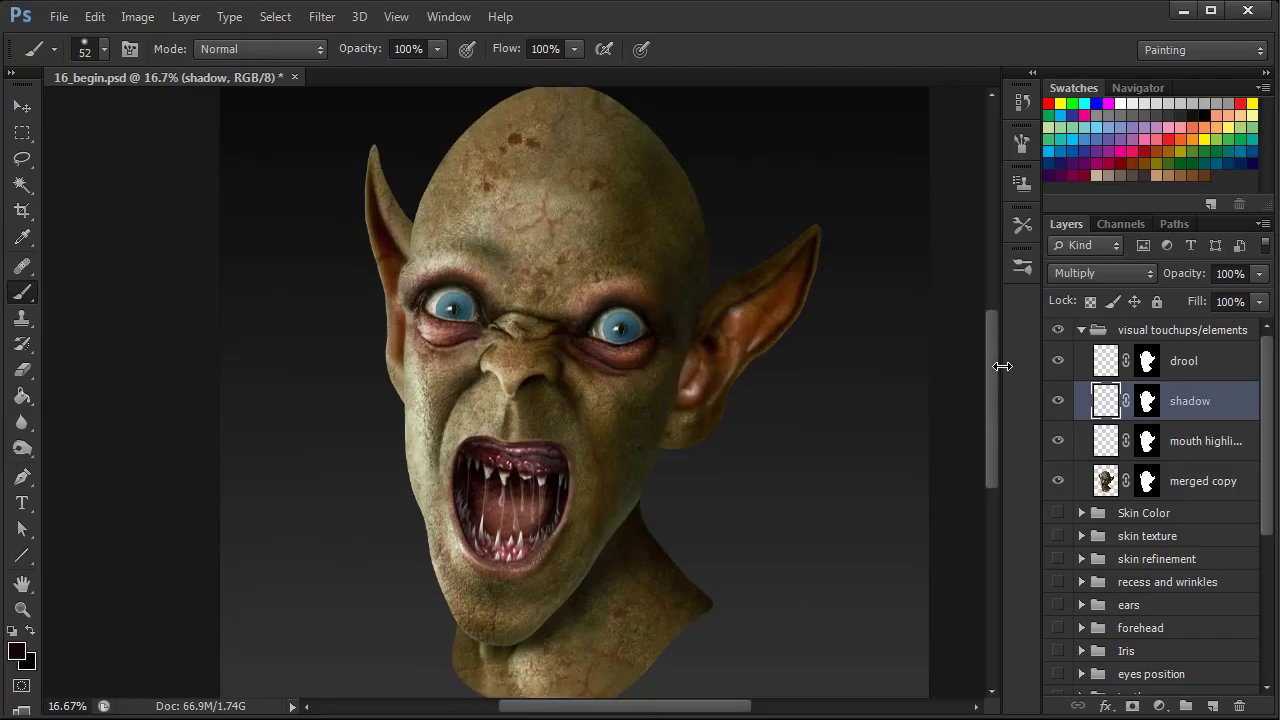